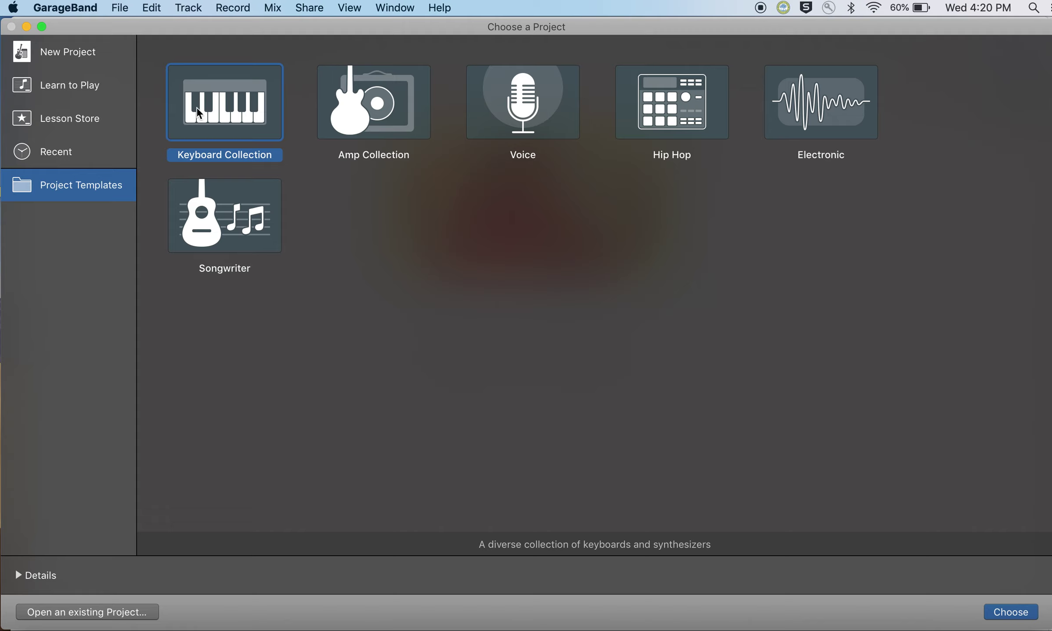
Preview the Songwriter template, then switch to the New Project section
click(271, 238)
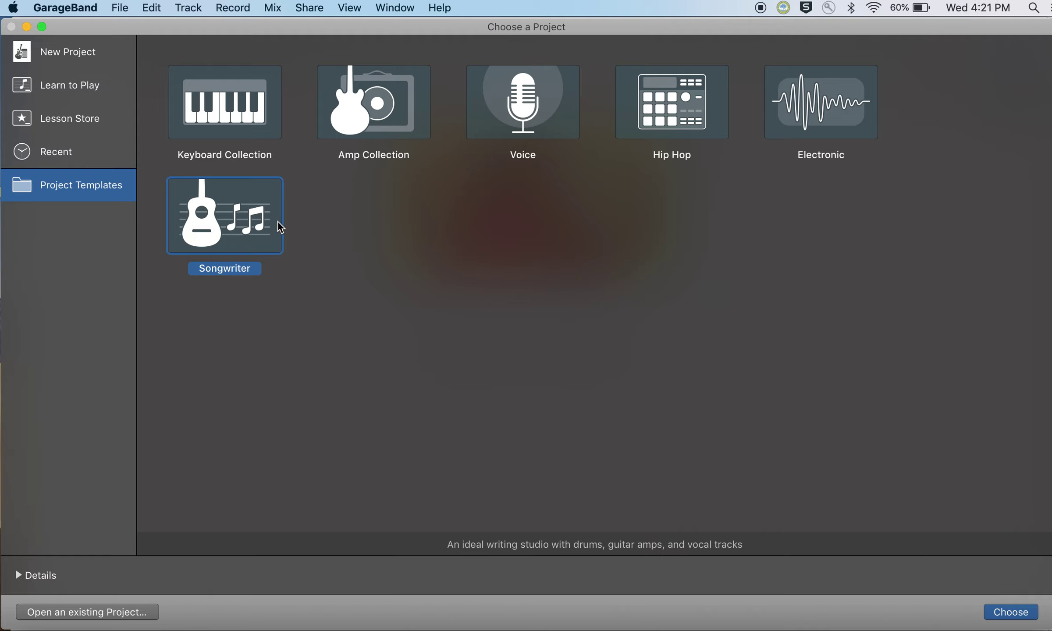
click(82, 52)
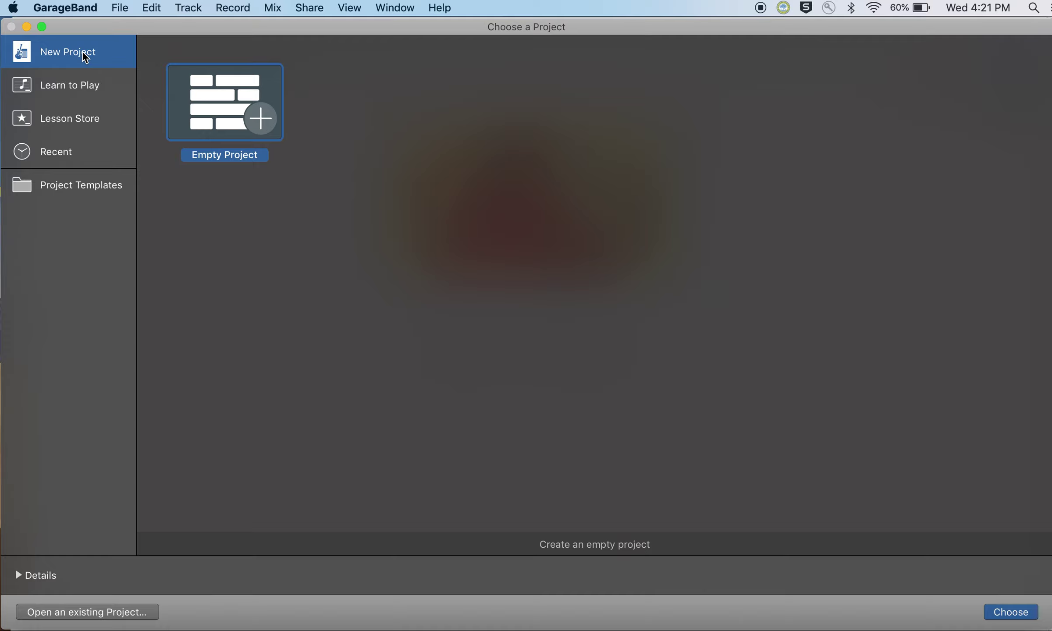
Start an empty project and add a Drummer track, SoCal (Kyle), after comparing track types
double_click(227, 97)
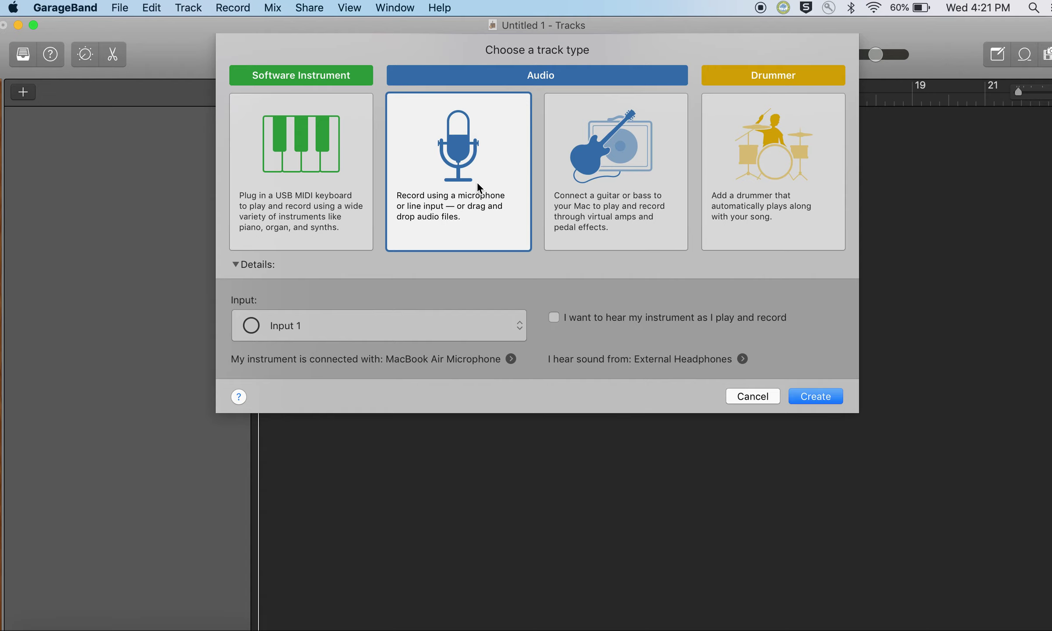
click(587, 196)
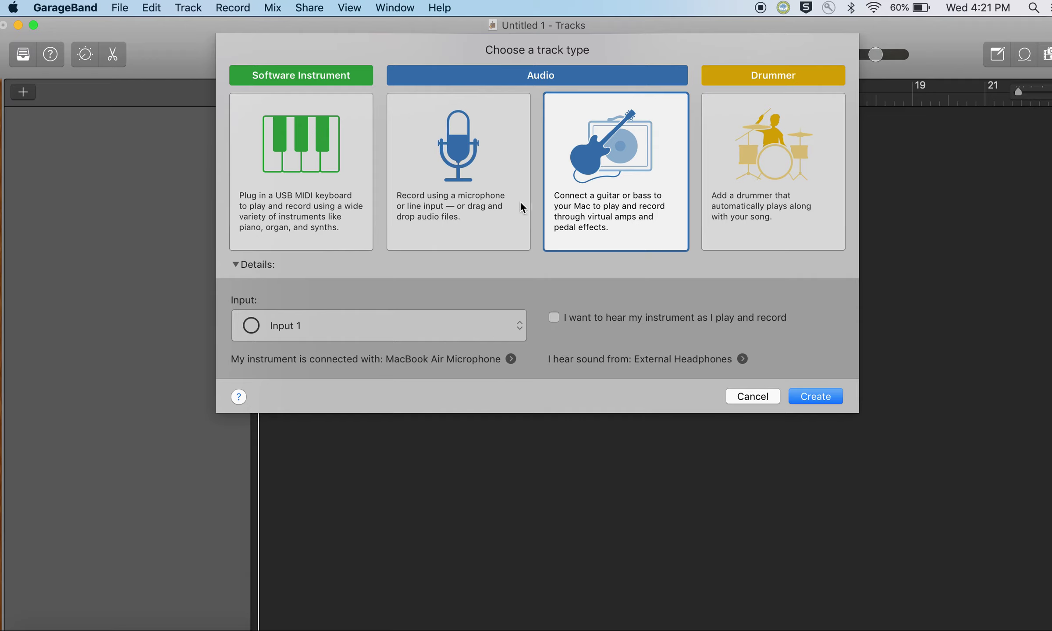
click(345, 205)
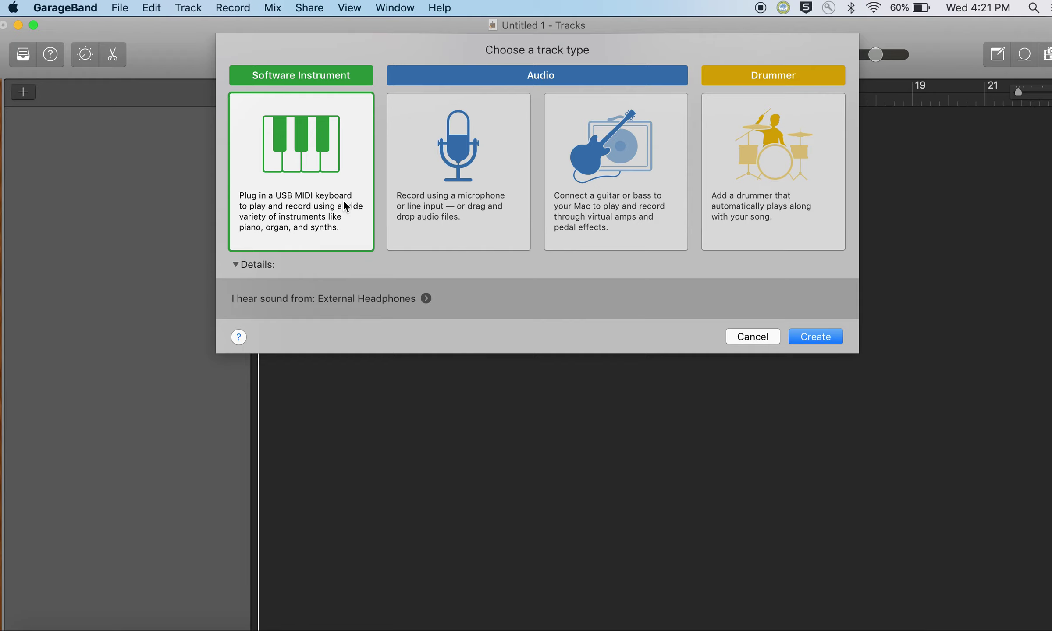
click(803, 183)
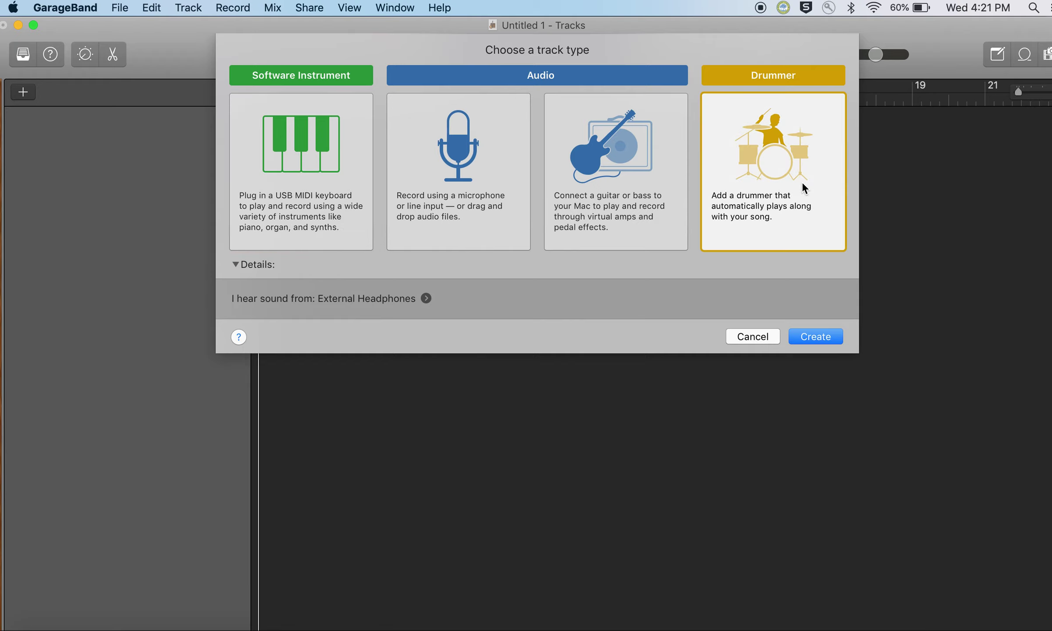
click(814, 338)
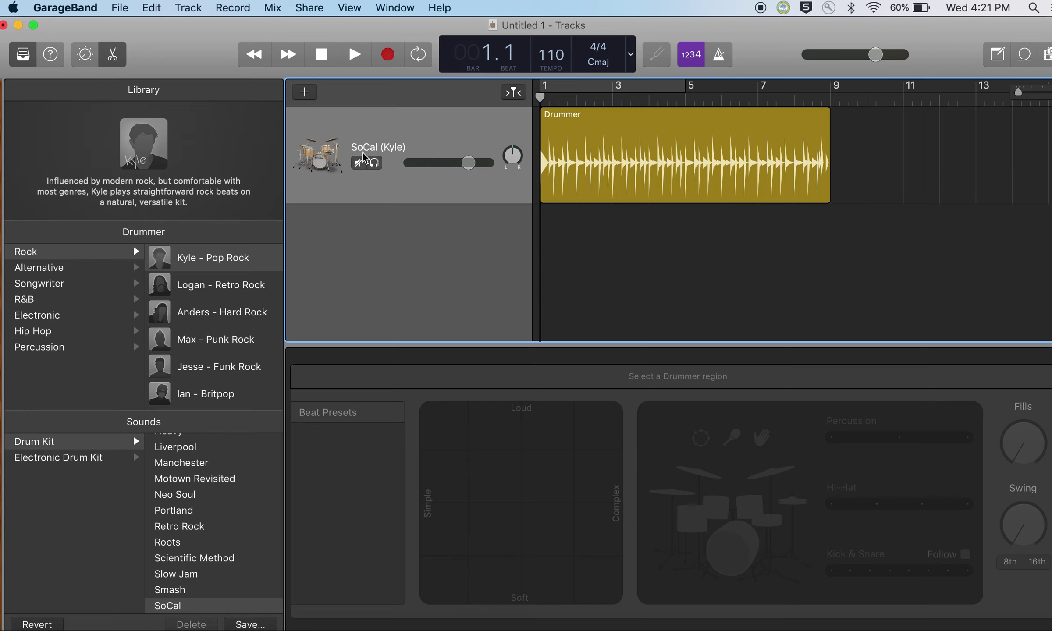
scroll(195, 504, up, 4)
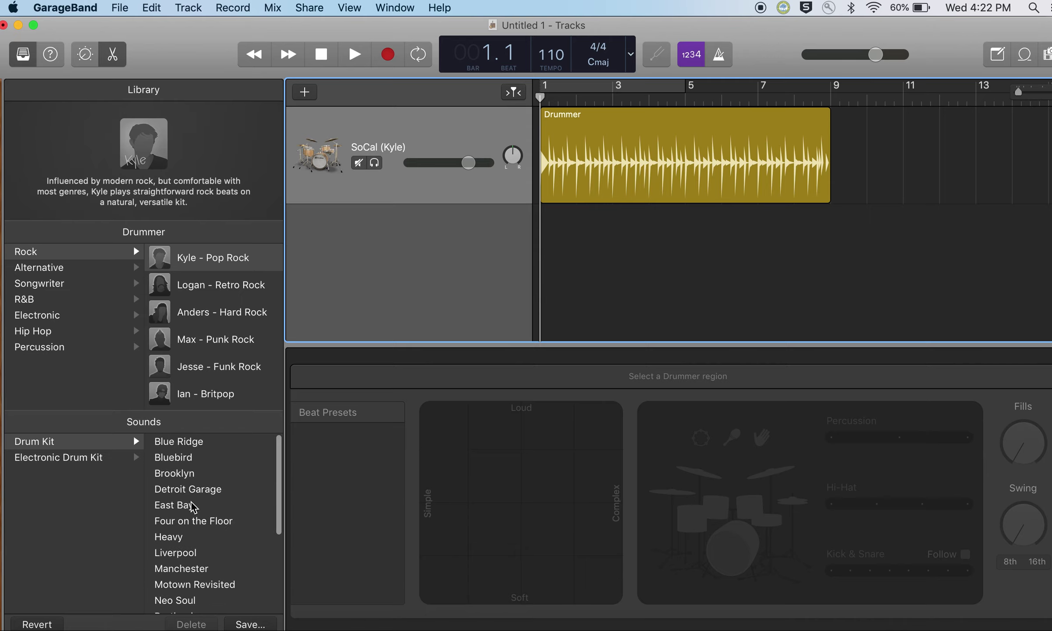
scroll(193, 503, down, 5)
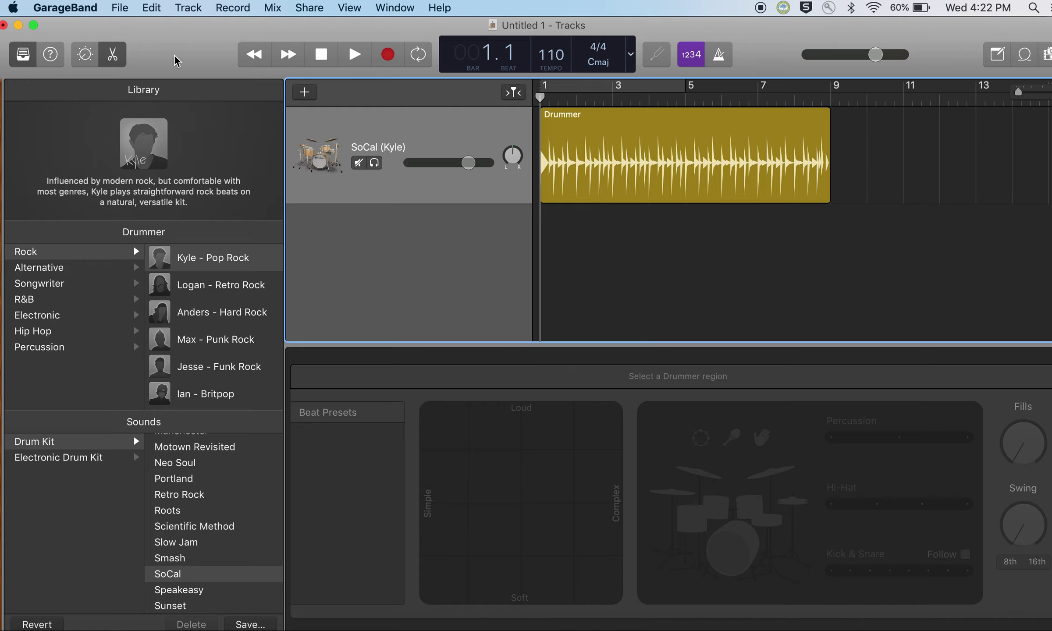
scroll(200, 302, down, 1)
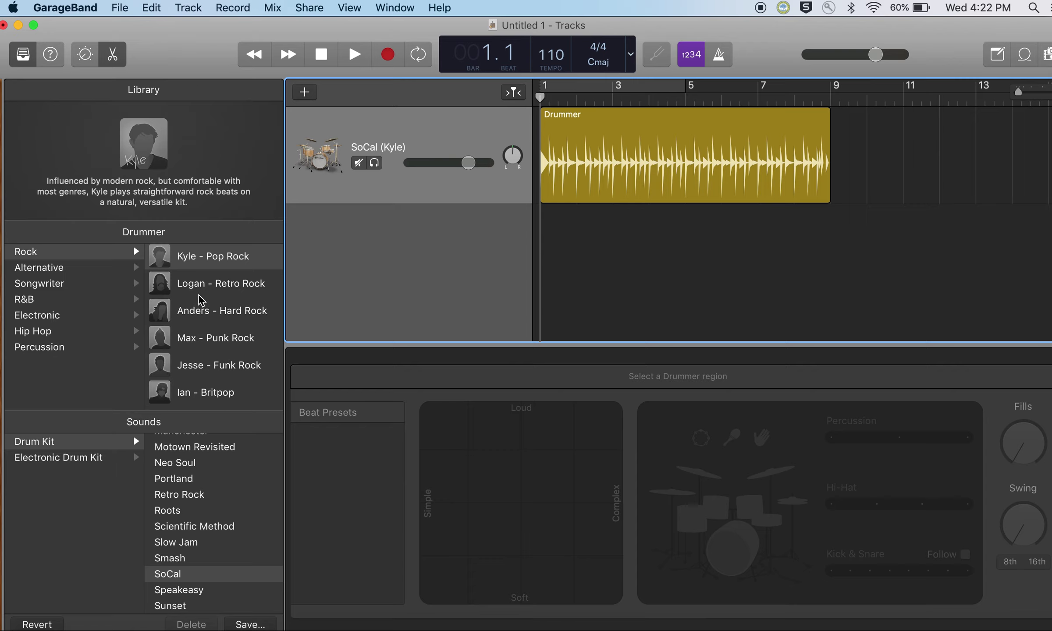
scroll(199, 297, up, 1)
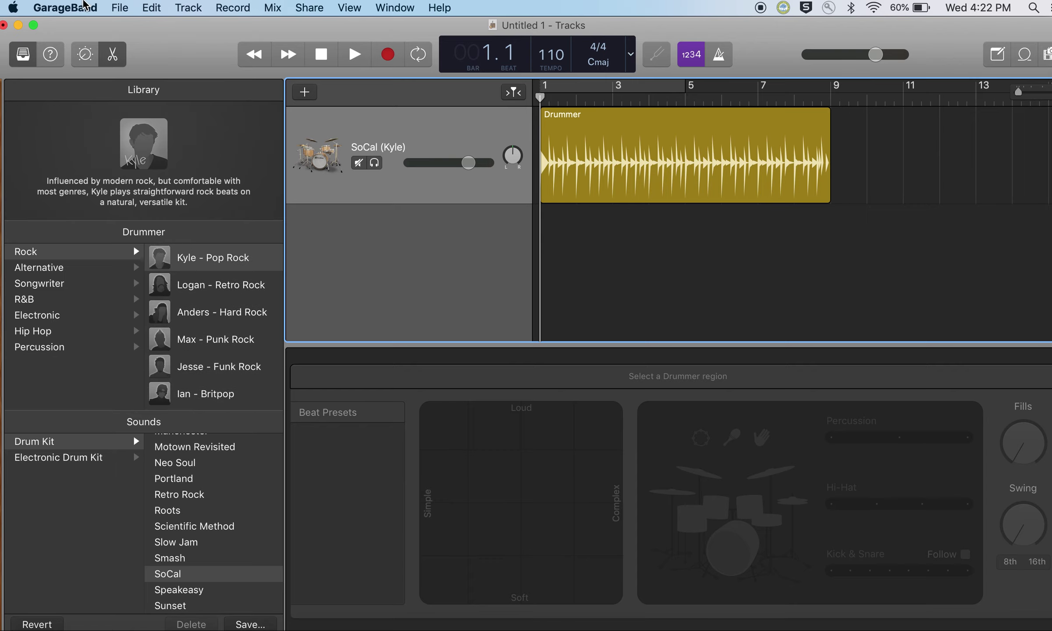
Show the Sound Library submenu under the GarageBand menu, then close it
click(66, 8)
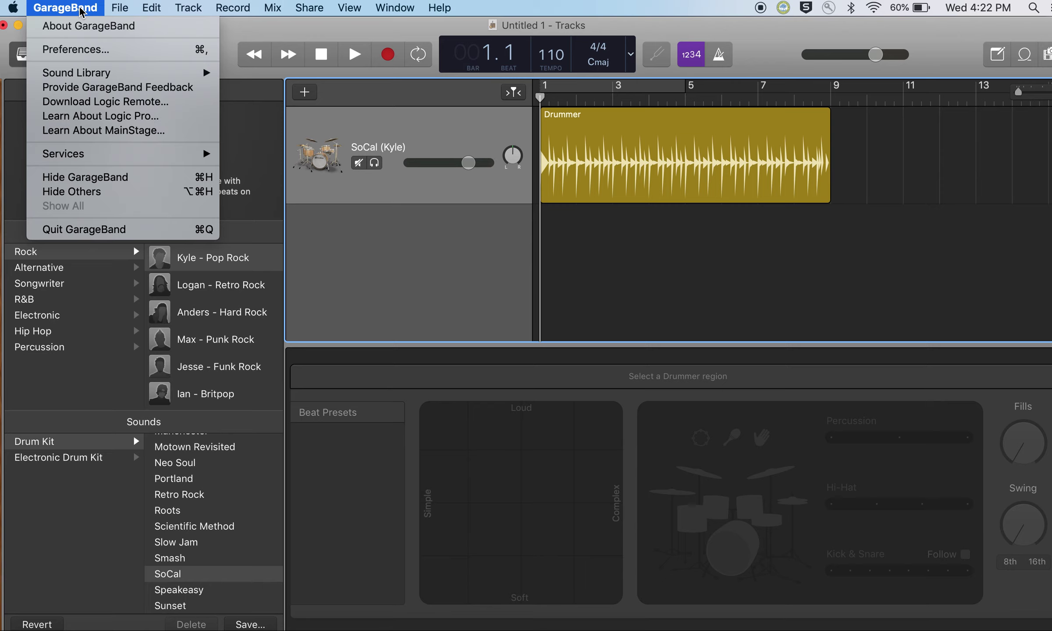
mouse_move(83, 74)
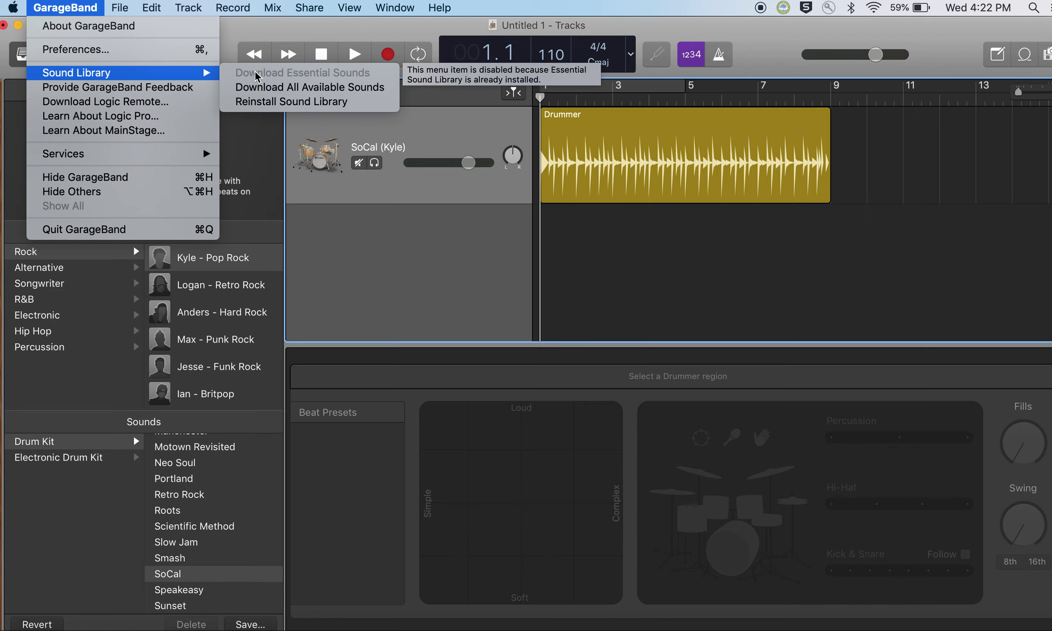
click(297, 34)
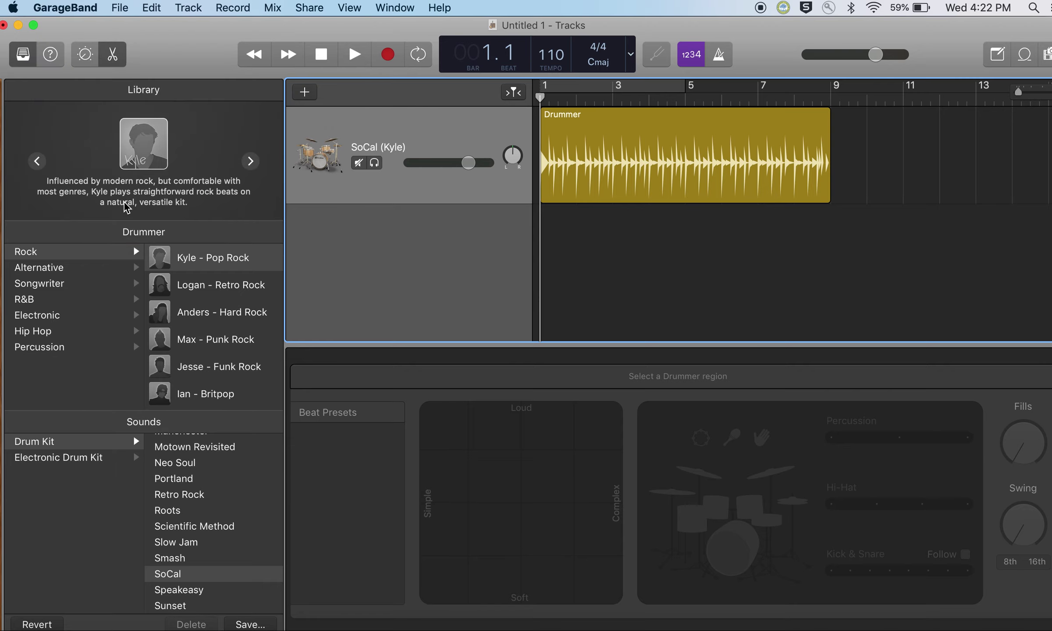
Browse the drummer genres, choose Logan - Retro Rock, and dismiss the audio interface warning
click(46, 270)
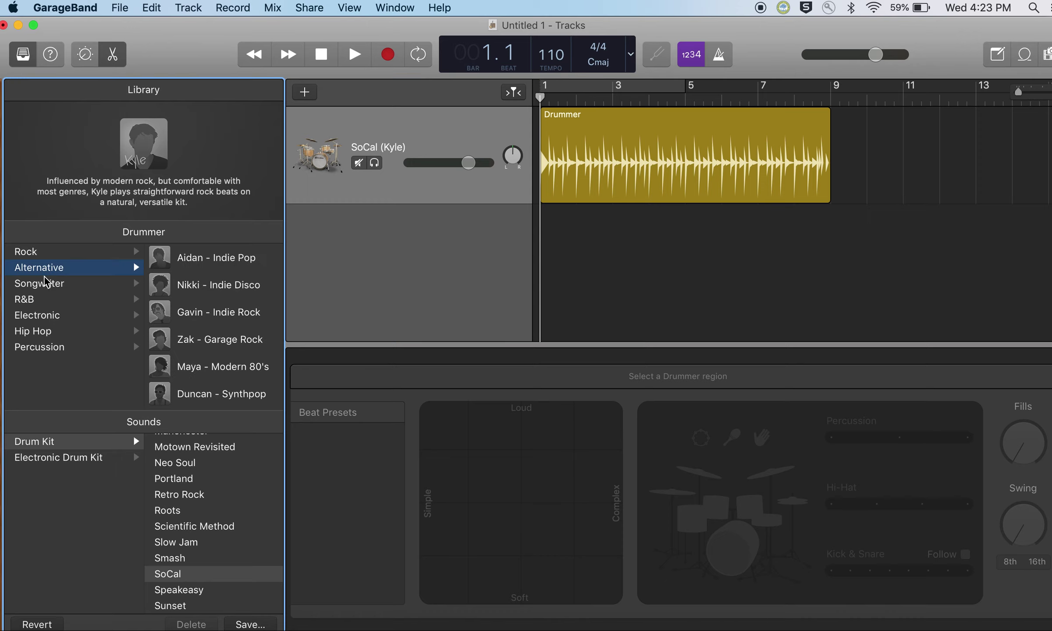
click(48, 283)
click(46, 301)
click(49, 316)
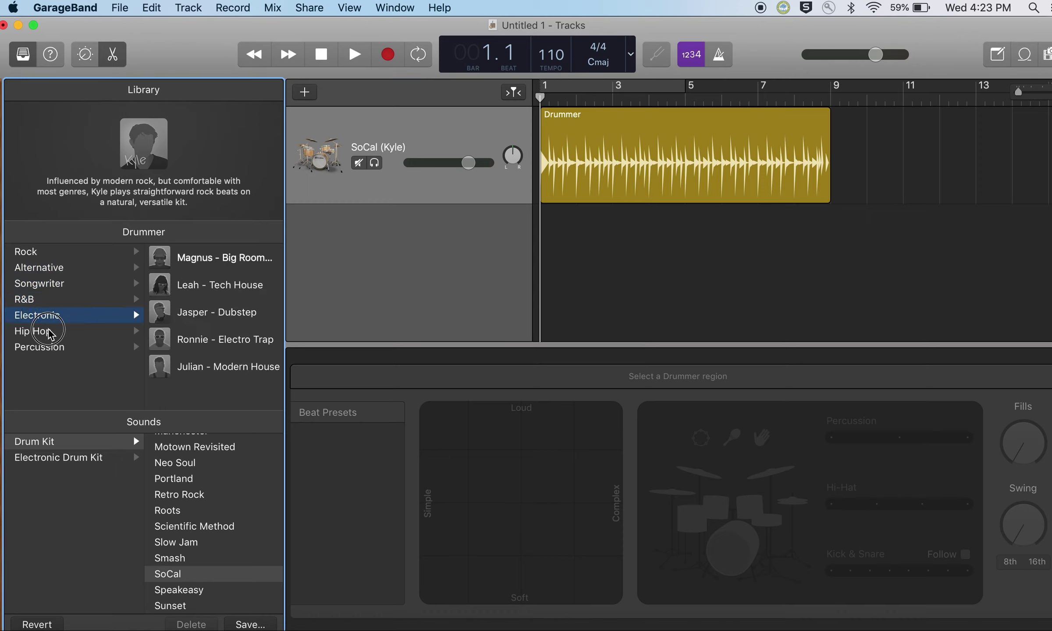
click(50, 331)
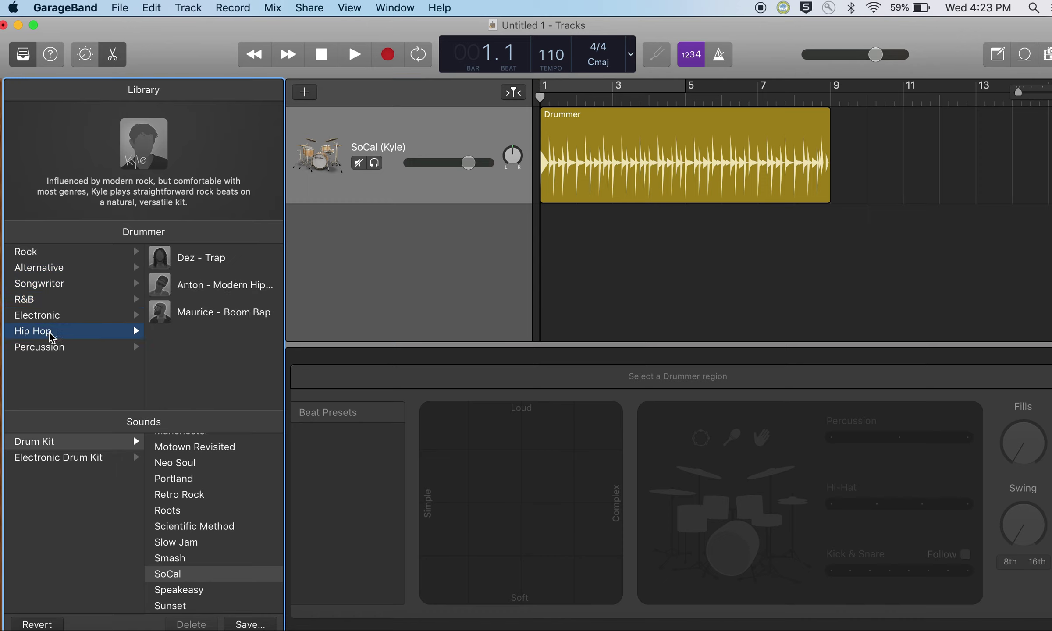
click(206, 285)
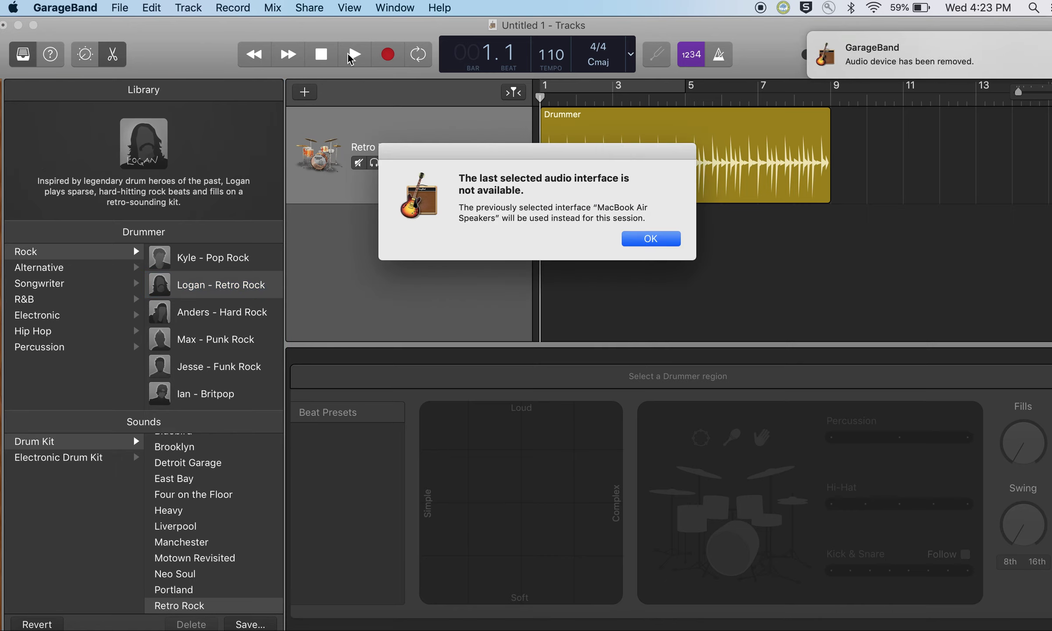
click(644, 239)
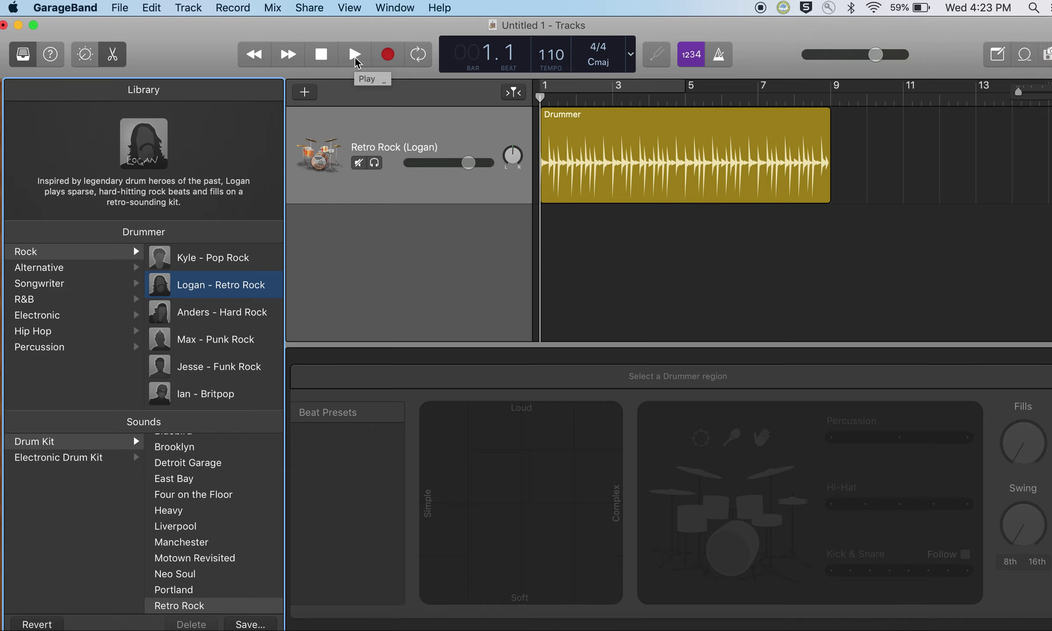
Play the drum track briefly with the system volume raised, then stop
key(XF86AudioRaiseVolume)
click(354, 57)
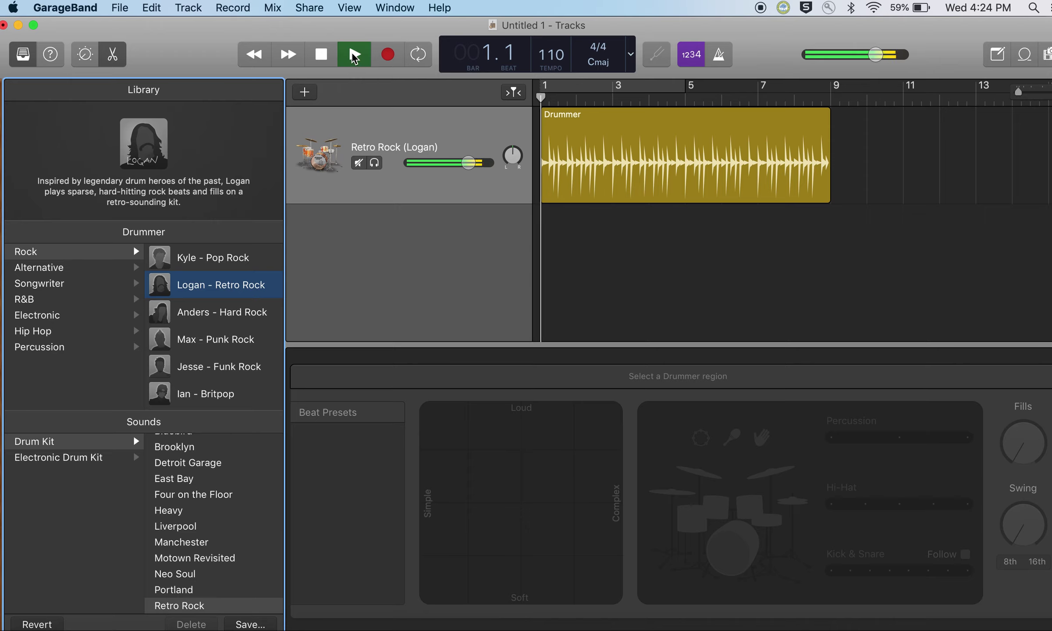
key(XF86AudioRaiseVolume)
key(XF86AudioRaiseVolume)
key(XF86AudioRaiseVolume)
key(XF86AudioRaiseVolume)
key(XF86AudioRaiseVolume)
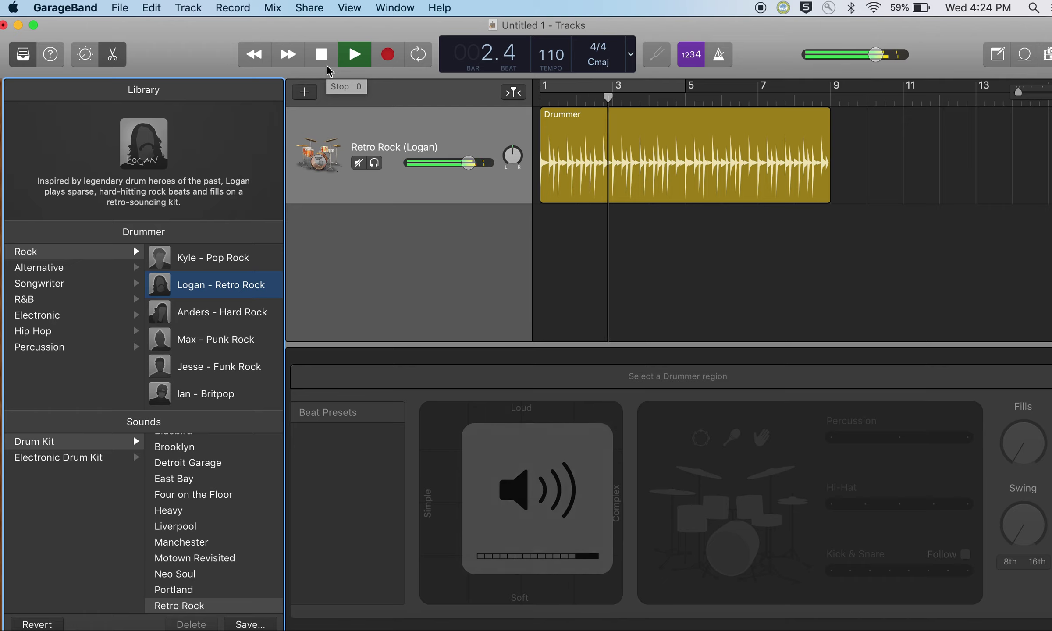
click(326, 65)
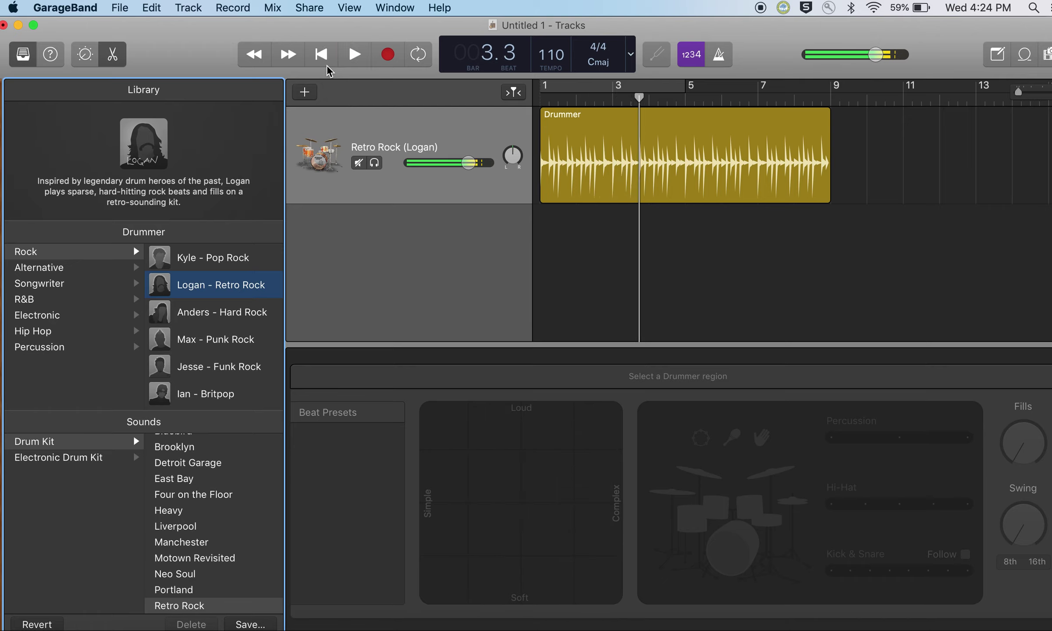
Set a cycle area over bars 1 to 5 and reselect the Logan - Retro Rock drum region
drag(561, 84, 674, 88)
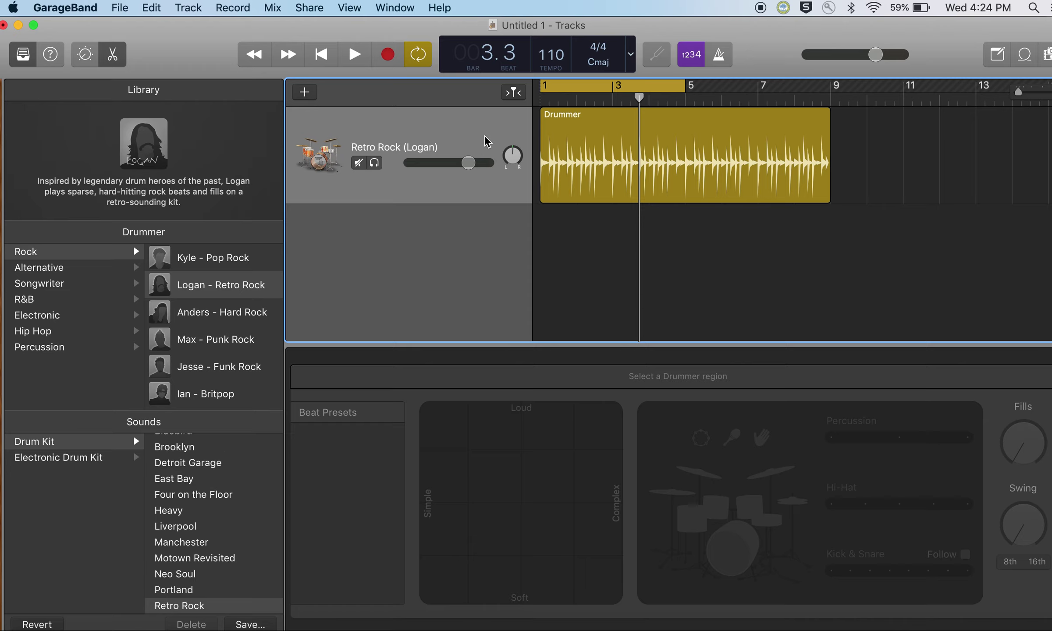
click(246, 294)
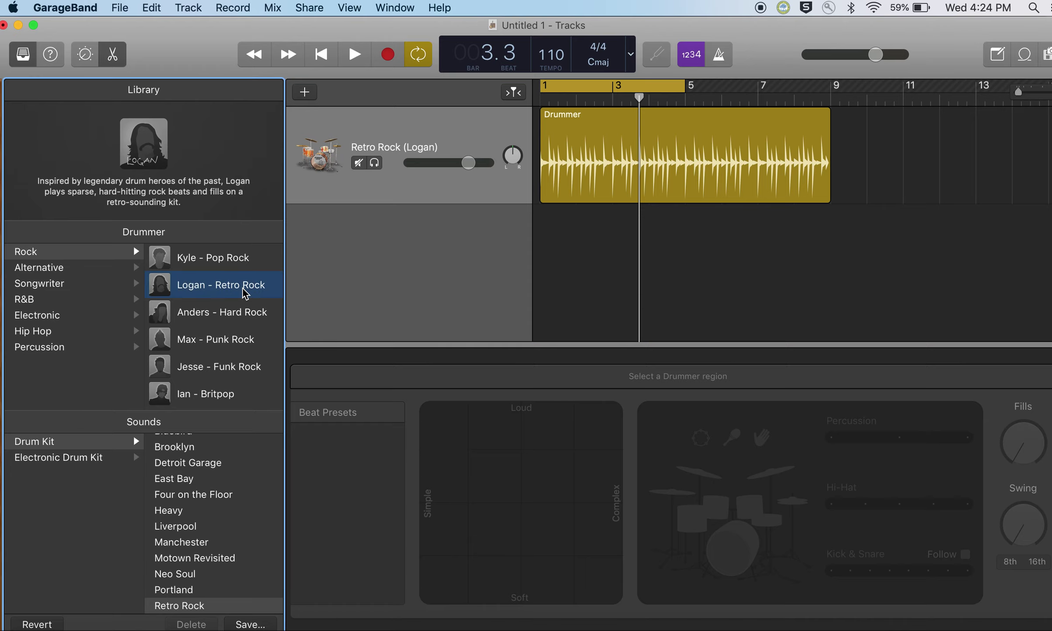
double_click(618, 115)
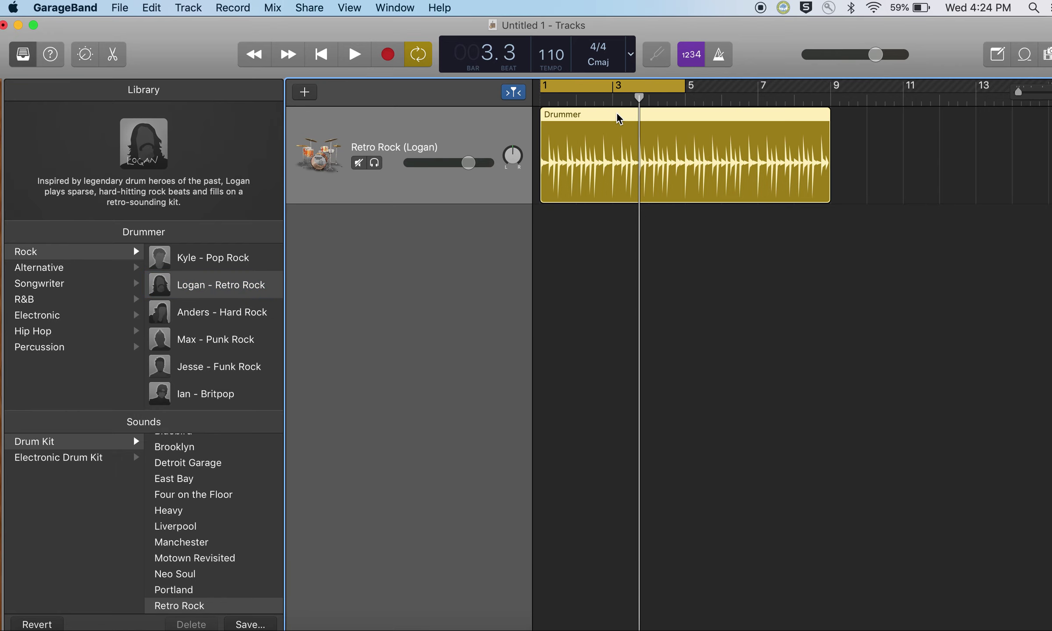
Settle on the Double Live beat preset after trying B-Side and Firebird, and switch cymbals to hi-hat
double_click(618, 118)
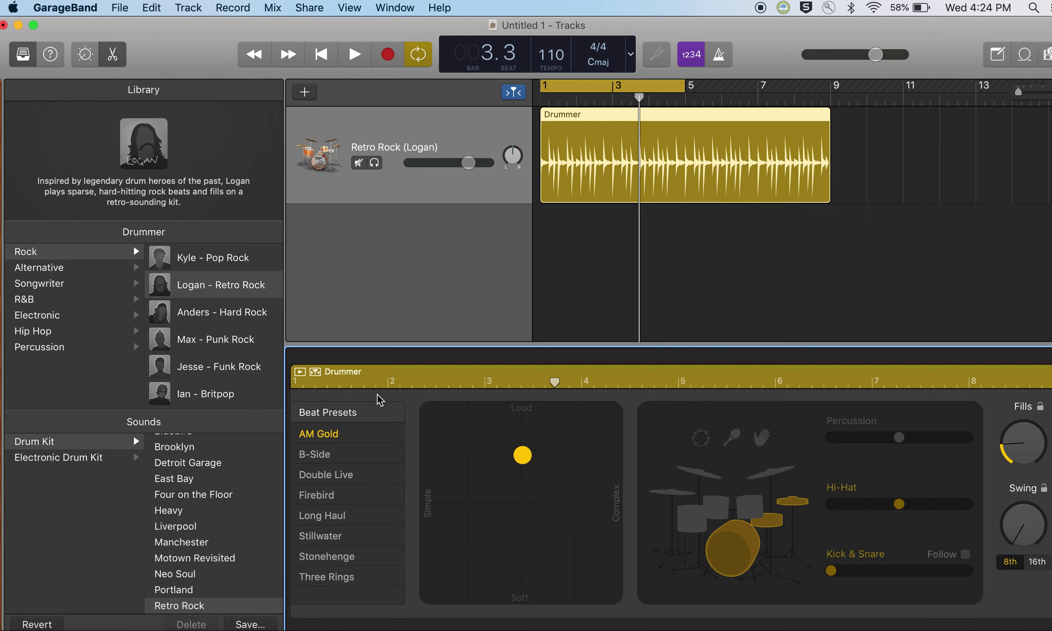
click(356, 55)
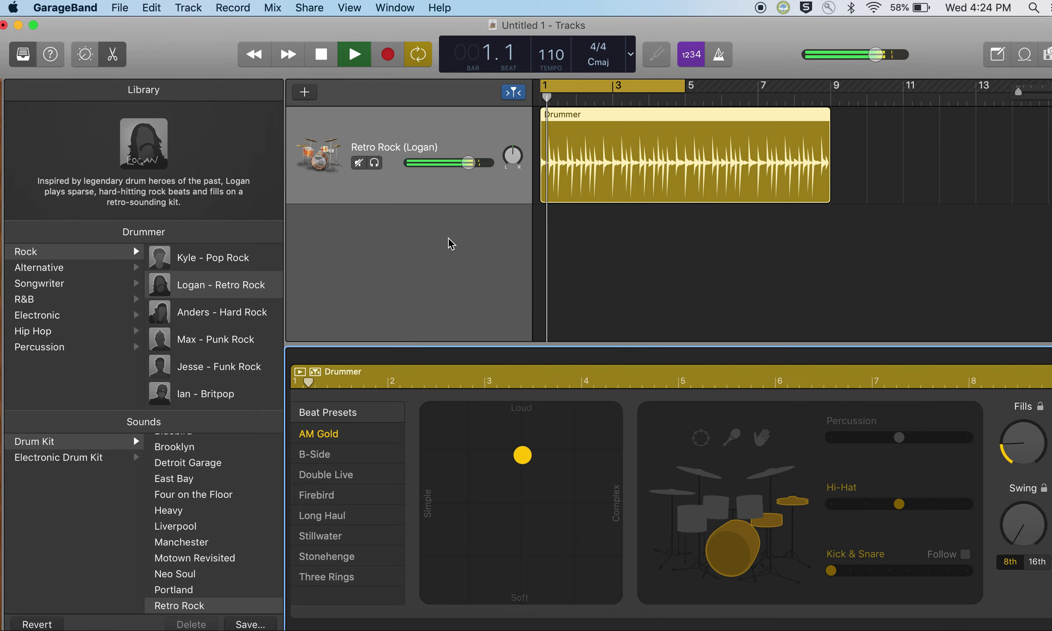
click(337, 453)
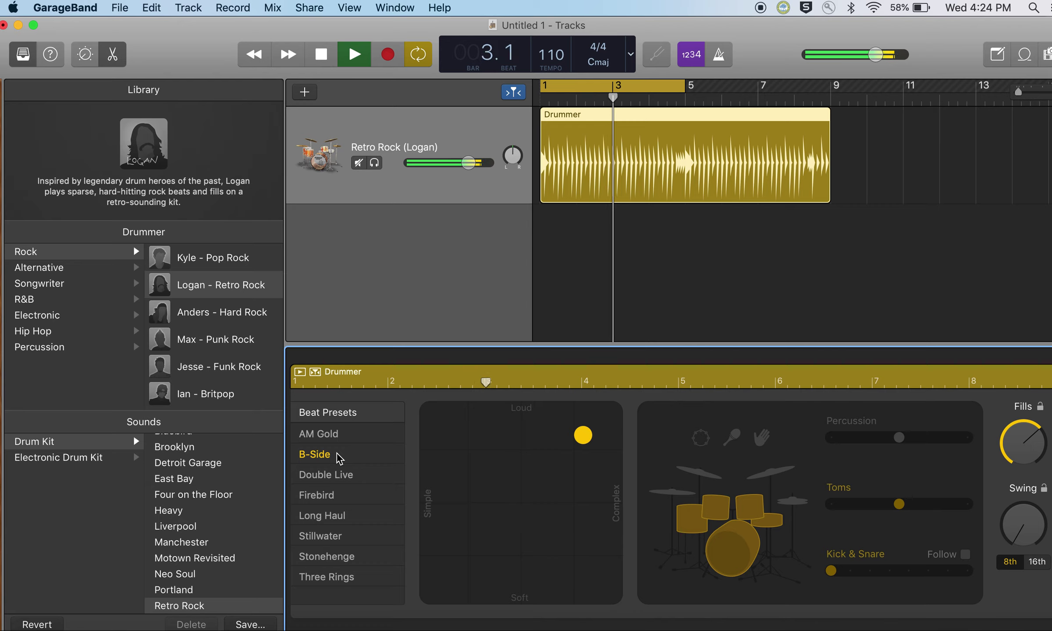
click(341, 477)
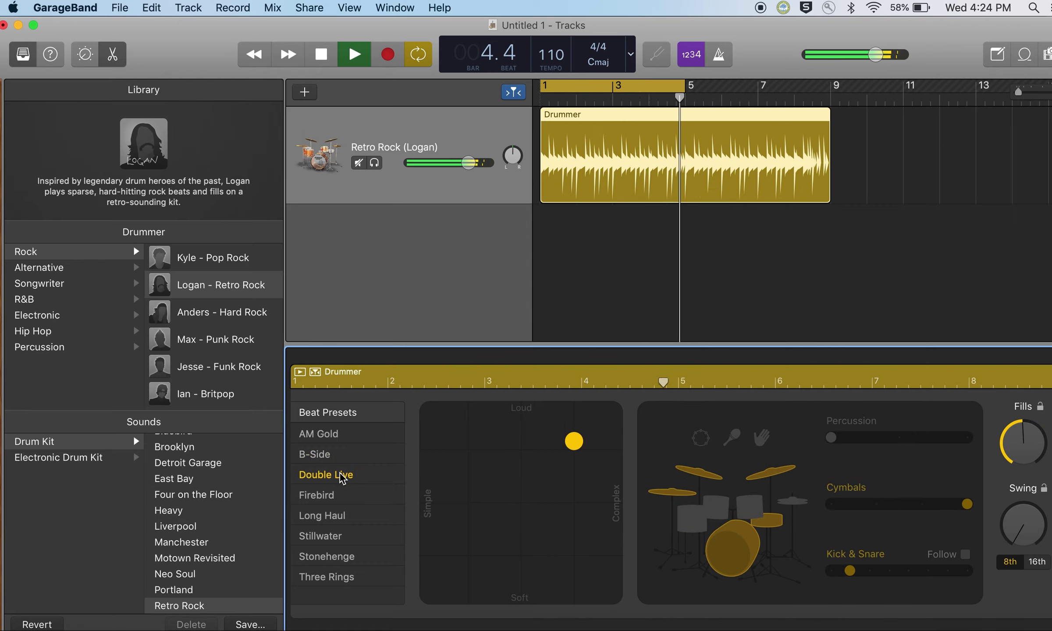
click(342, 496)
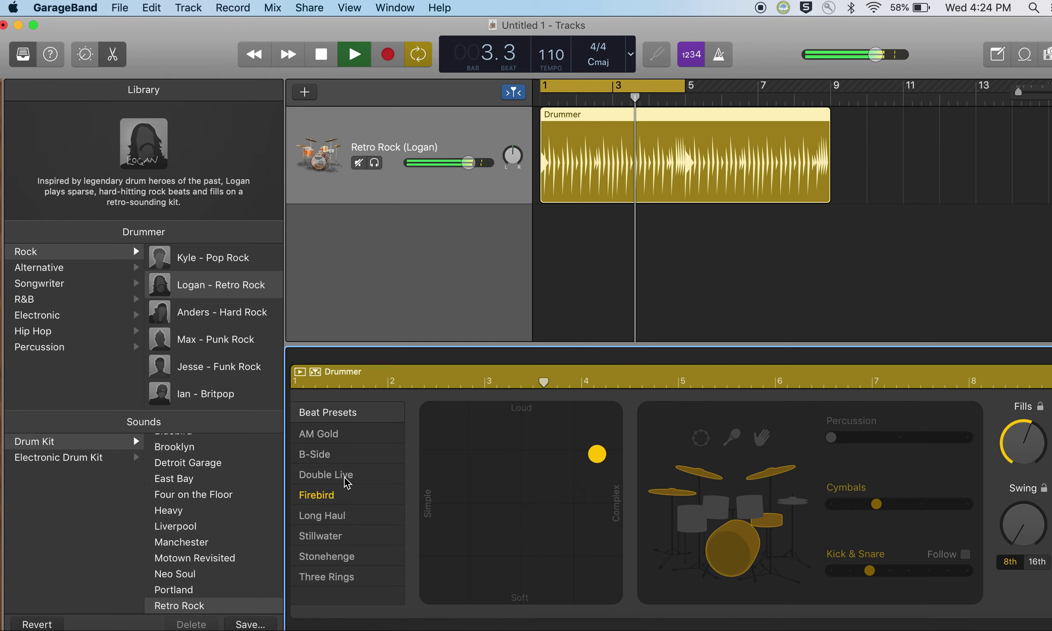
click(345, 478)
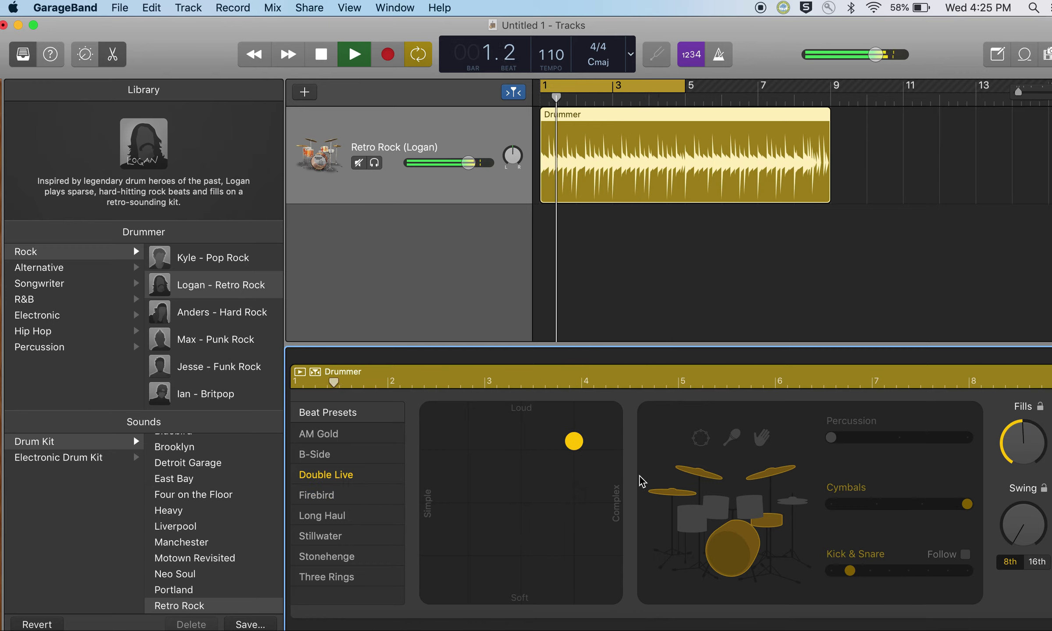
click(682, 496)
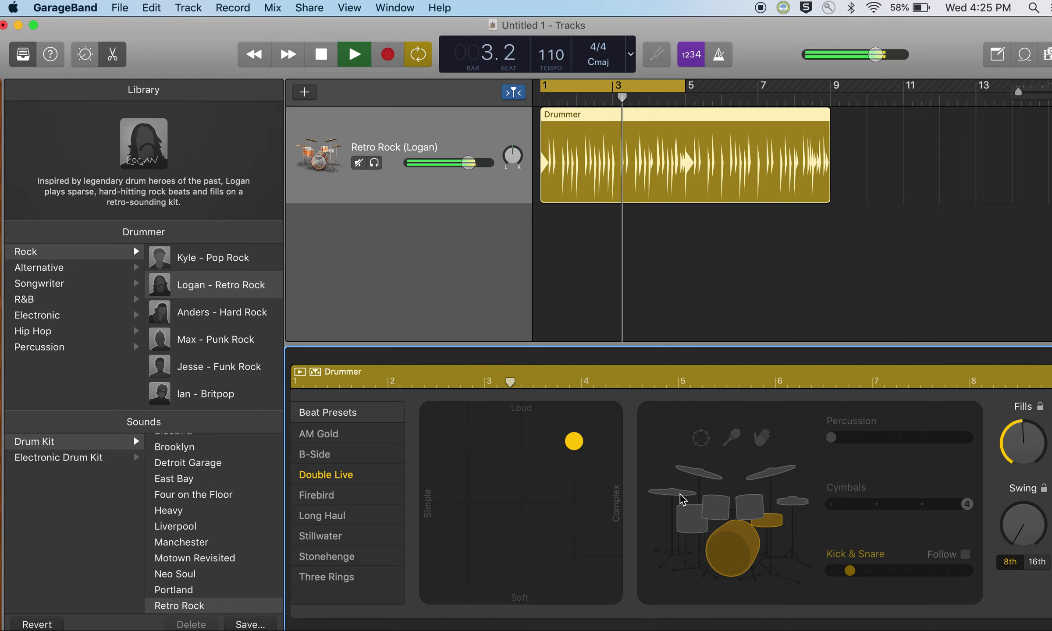
click(796, 500)
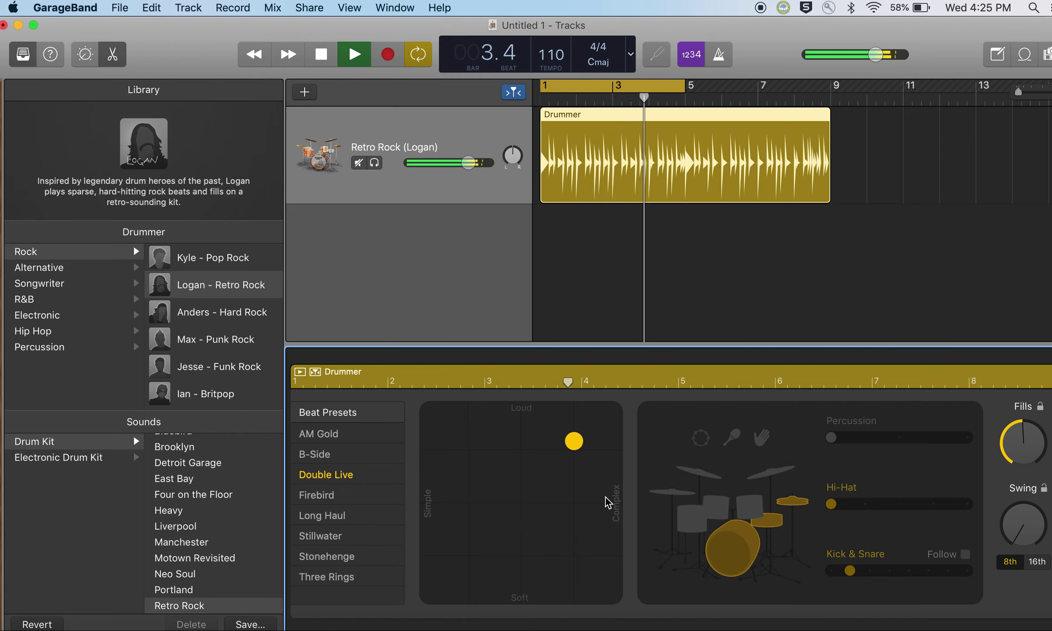
Move the Loud/Soft–Simple/Complex puck toward soft and simple, then replay from the start
key(space)
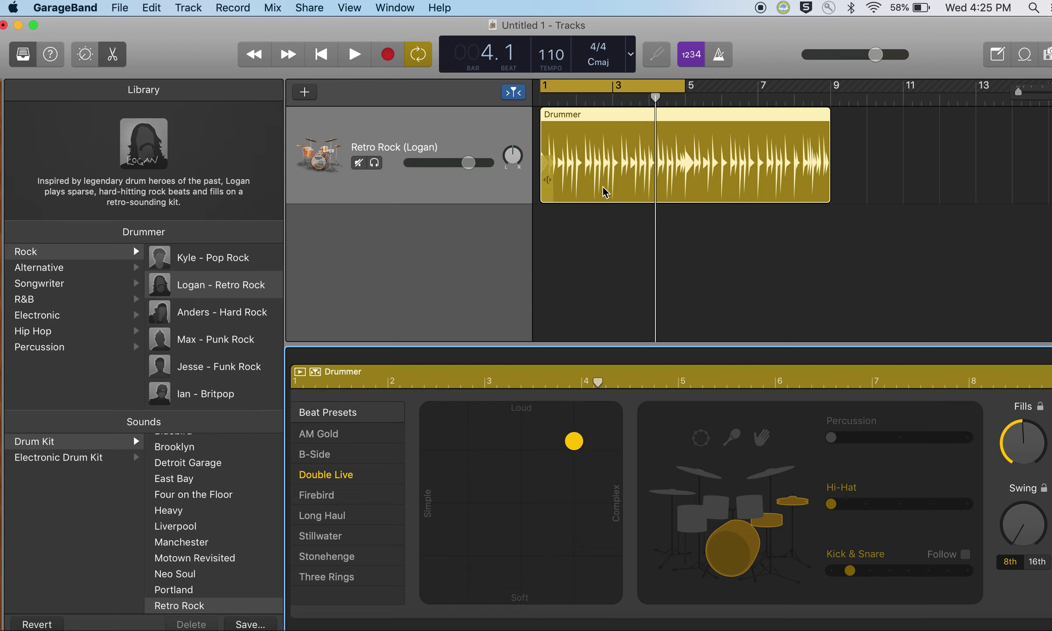
drag(579, 443, 522, 510)
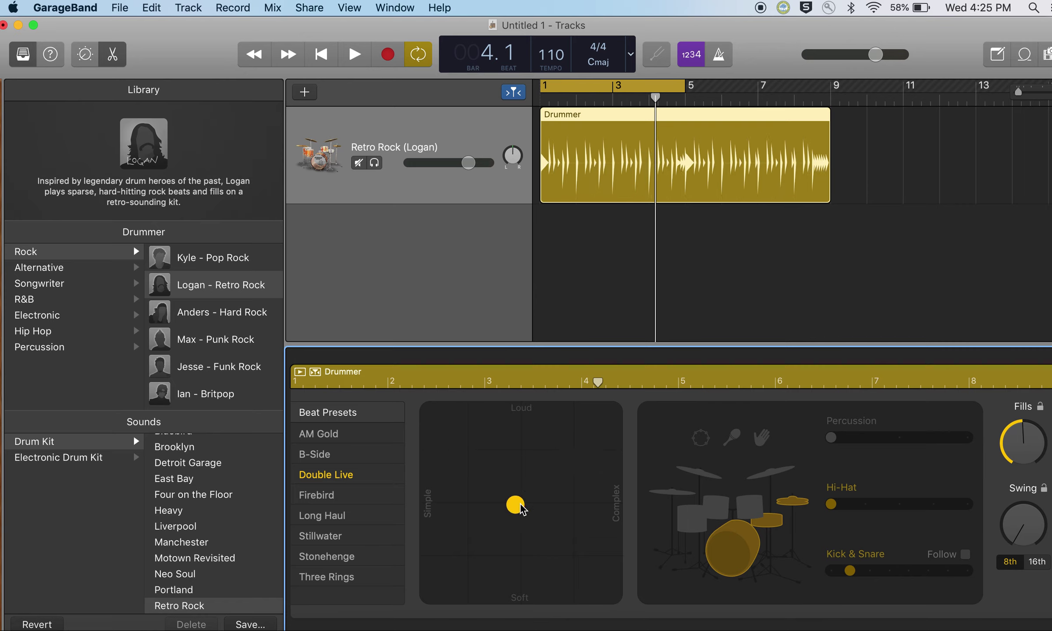
key(Return)
key(space)
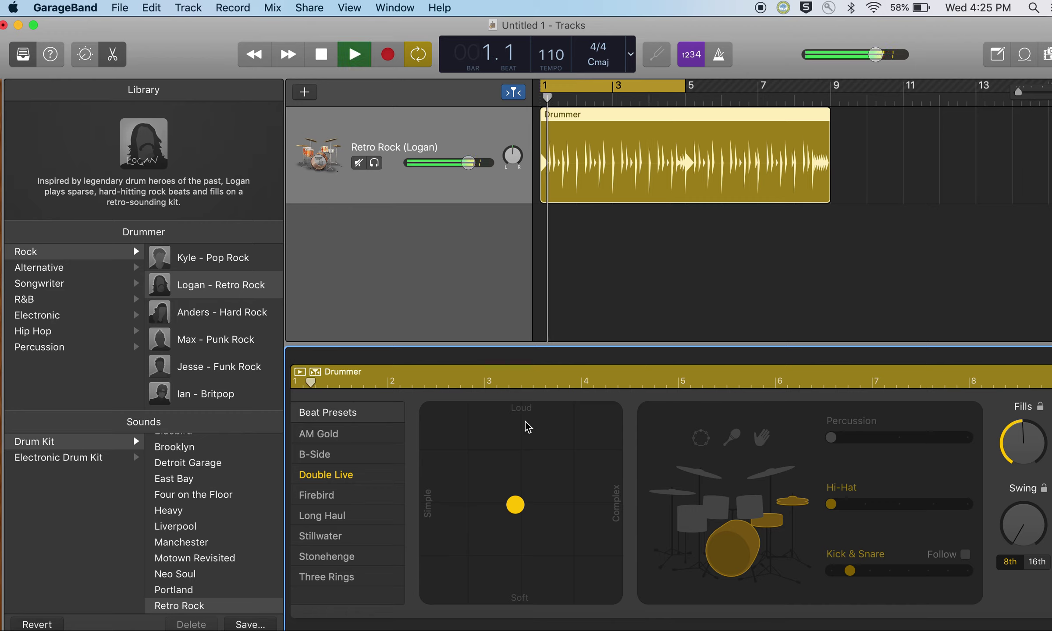
Fine-tune the puck to just above centre, slightly complex, and enable tambourine percussion
click(513, 506)
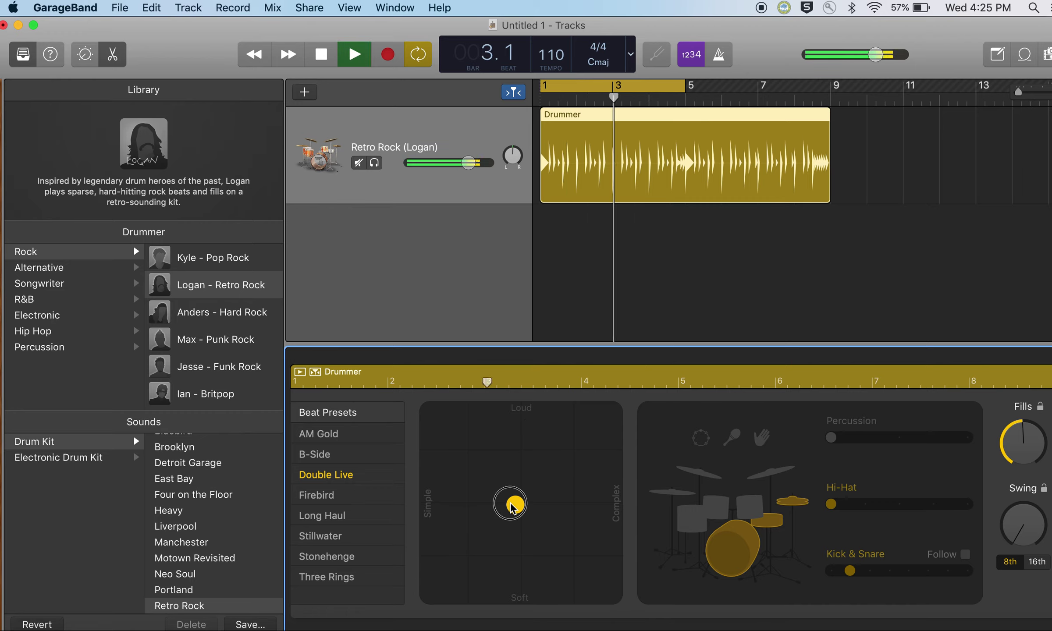
drag(512, 506, 516, 473)
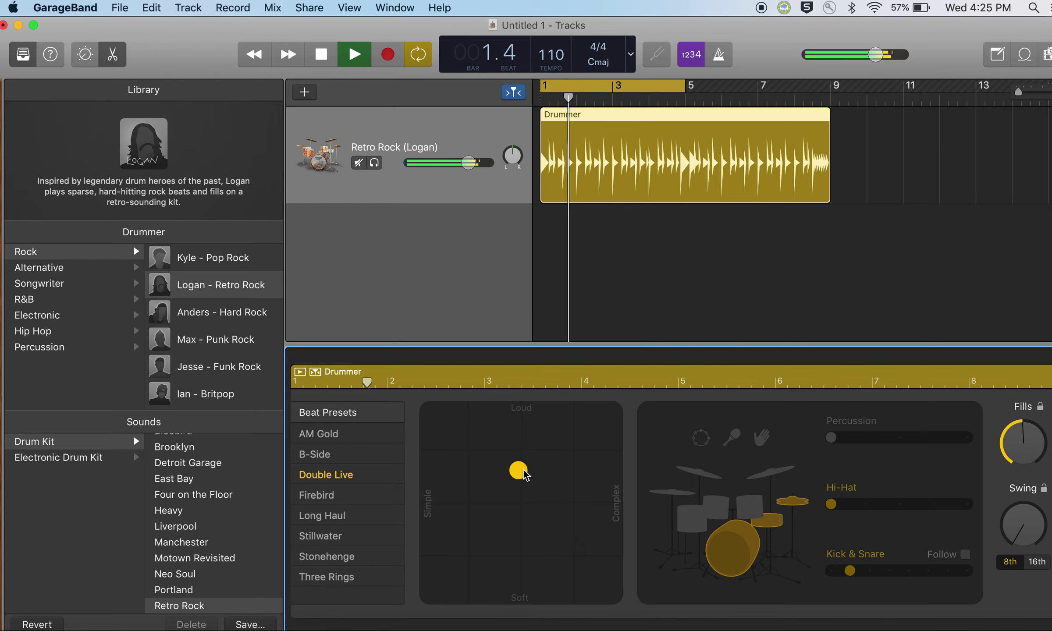
drag(516, 474, 501, 470)
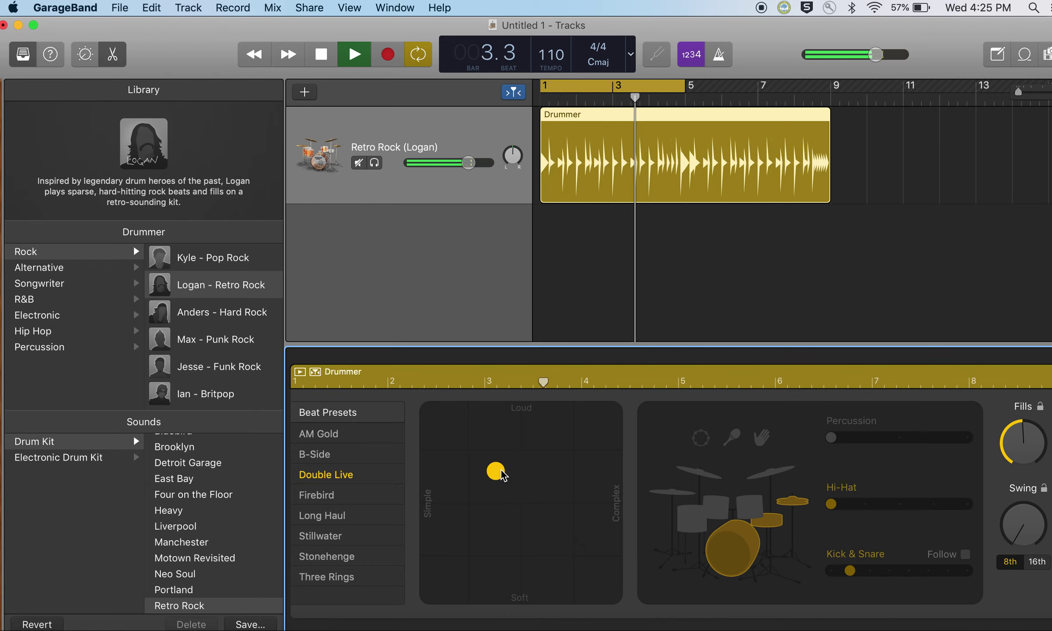
drag(504, 476, 547, 478)
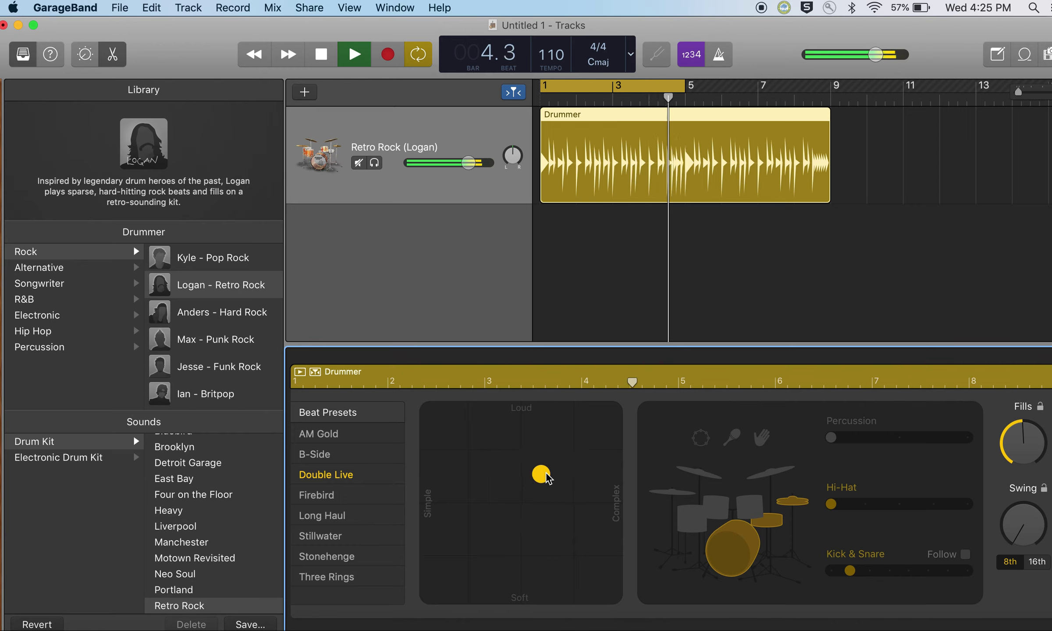
click(701, 440)
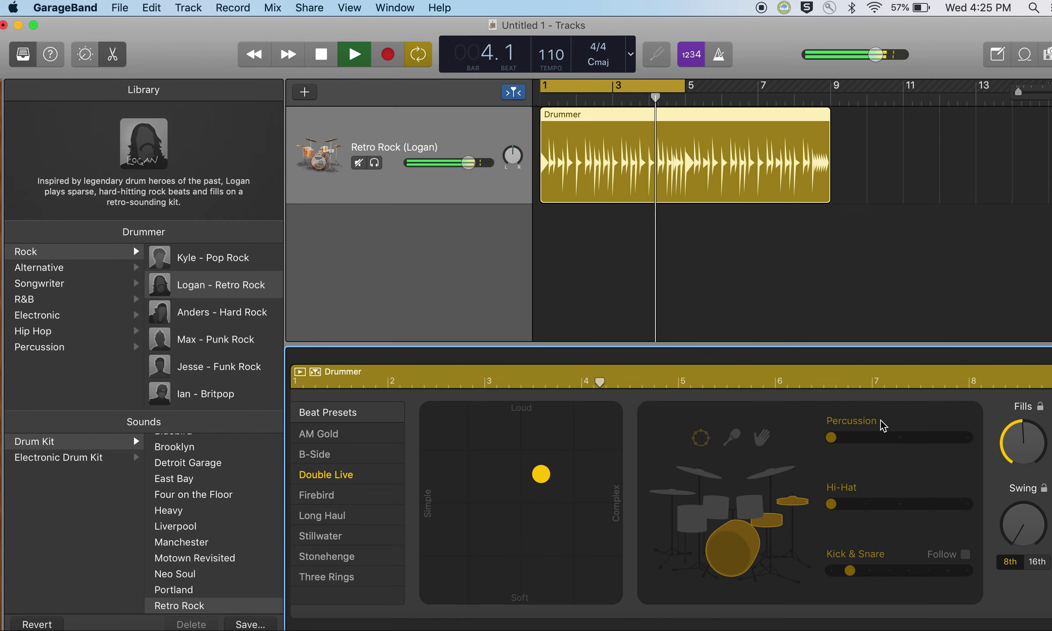
Raise the Hi-Hat slider from level 1 to level 3 while the drums play
key(space)
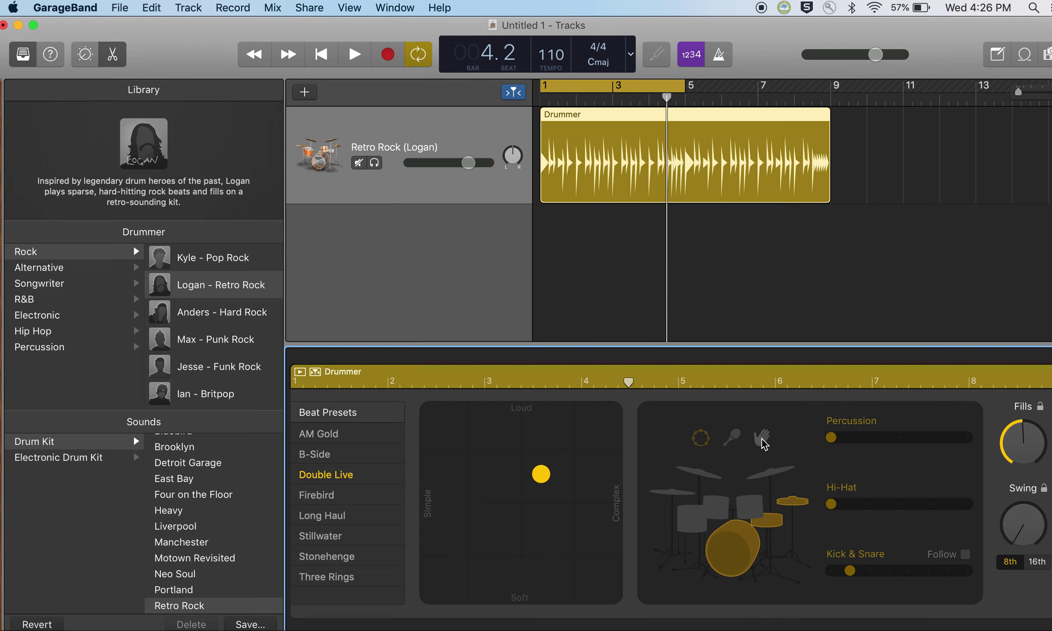
mouse_move(826, 511)
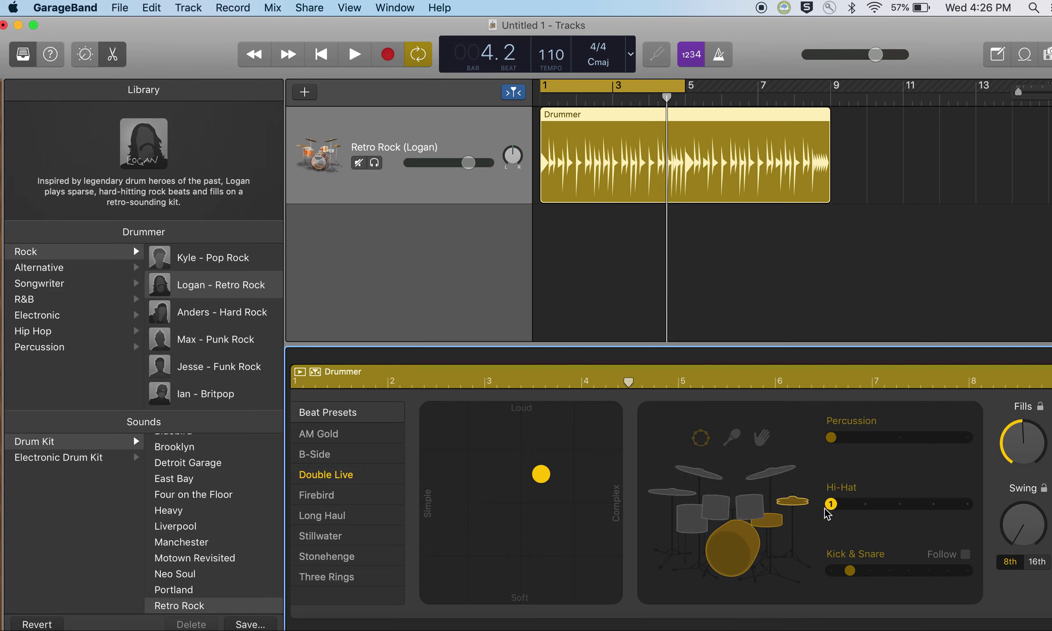
key(space)
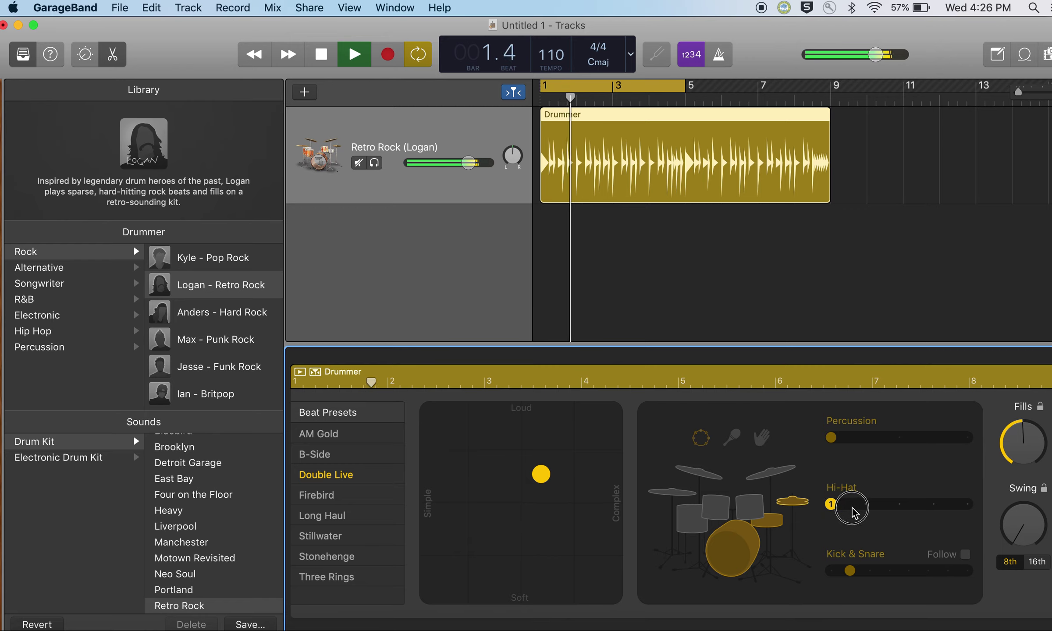
drag(852, 511, 867, 509)
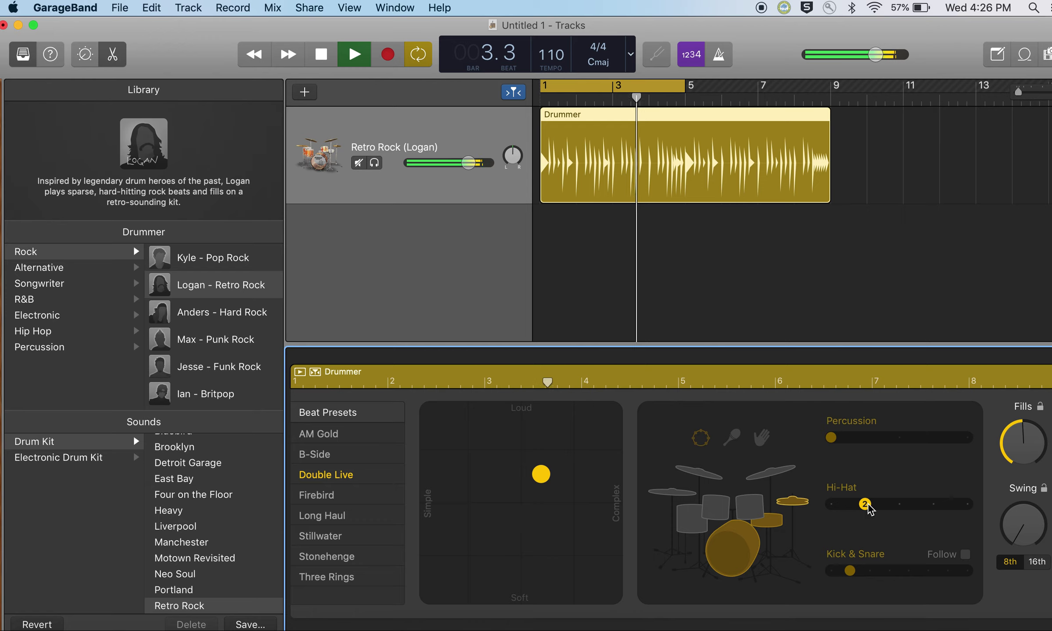
click(885, 503)
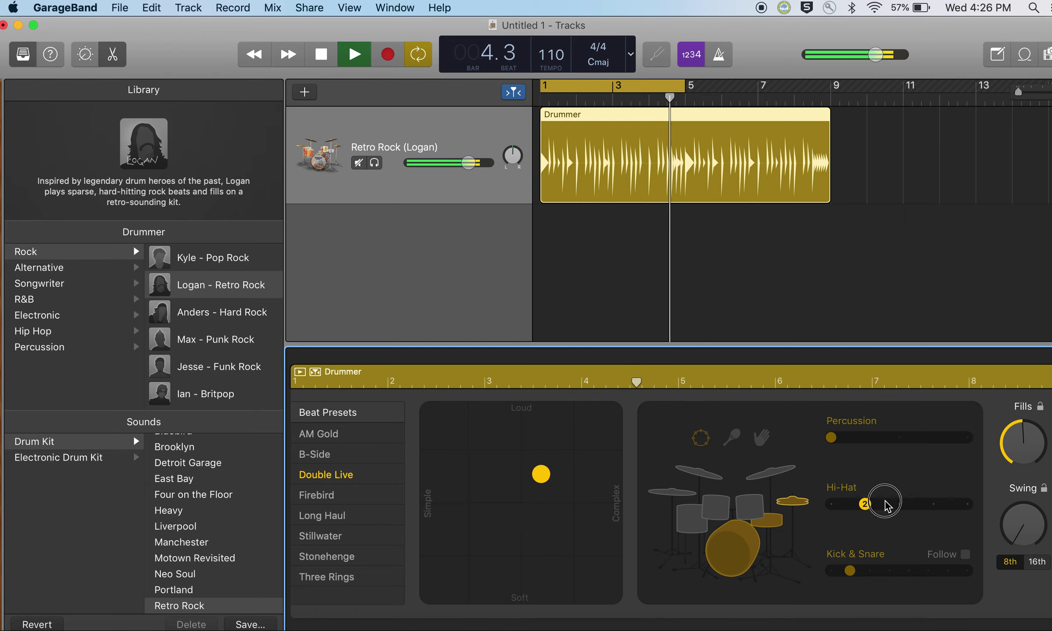
drag(885, 503, 899, 505)
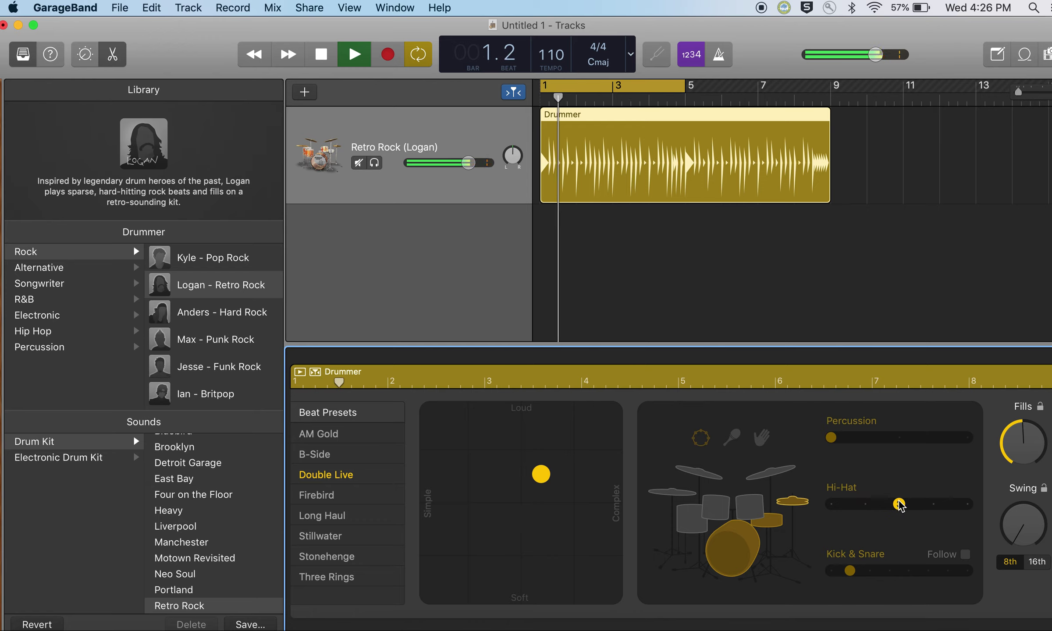
click(899, 504)
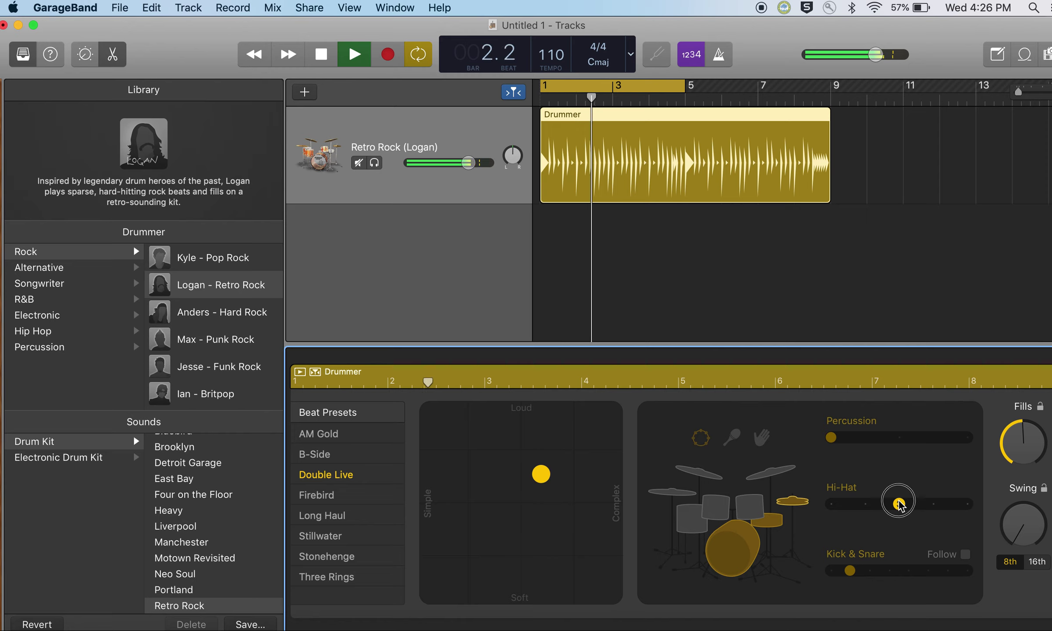
Turn up the Fills knob and play the cycle to hear busier fills
key(space)
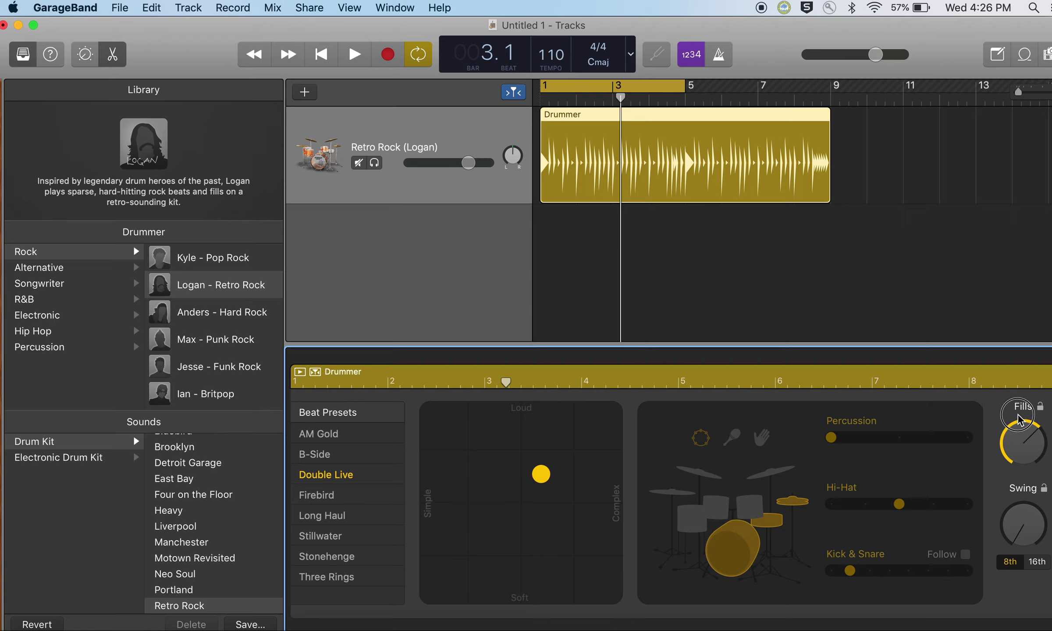
drag(1019, 419, 1020, 415)
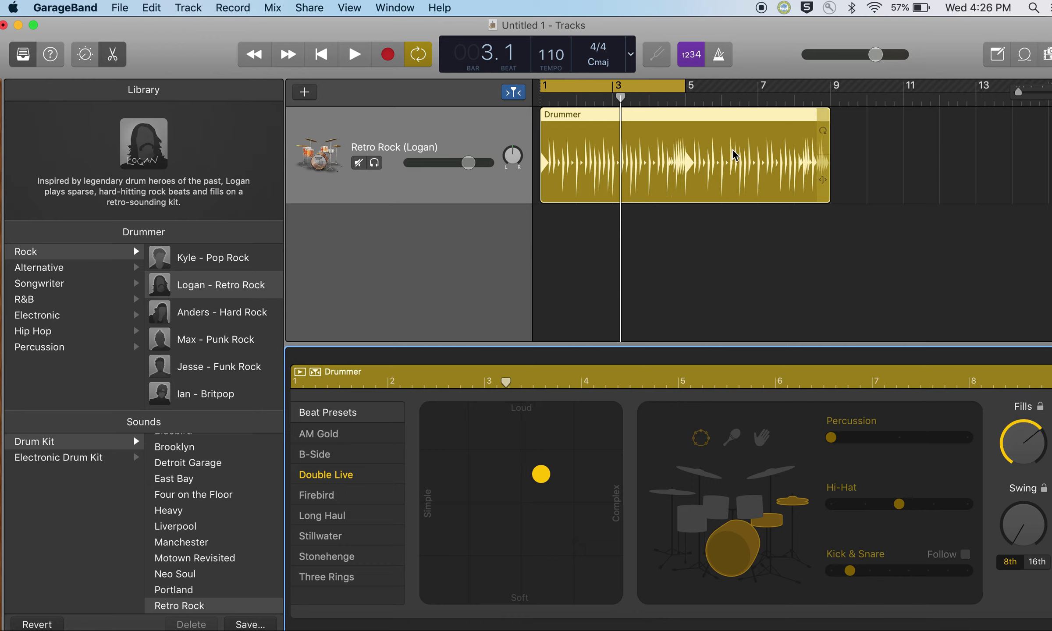
key(space)
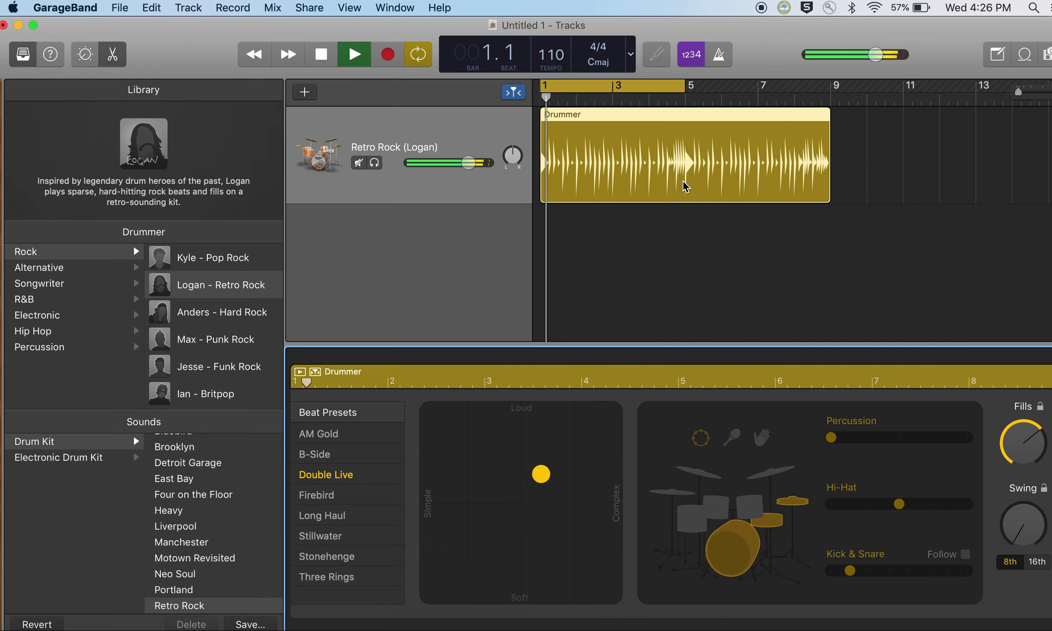
key(space)
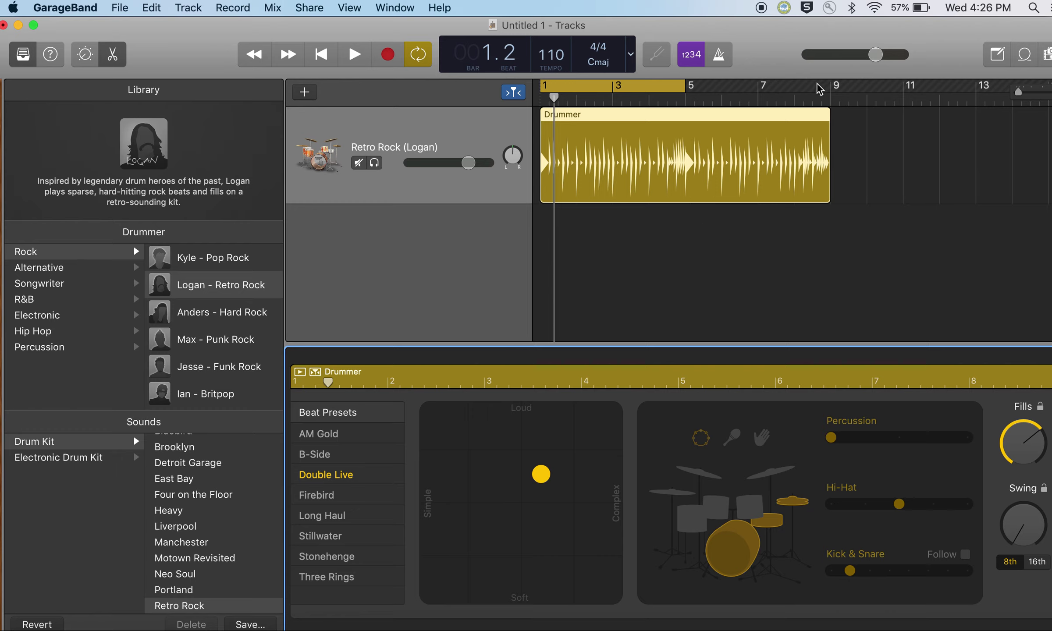
Add a Drummer region starting at bar 9 and select it in the Drummer editor
click(830, 96)
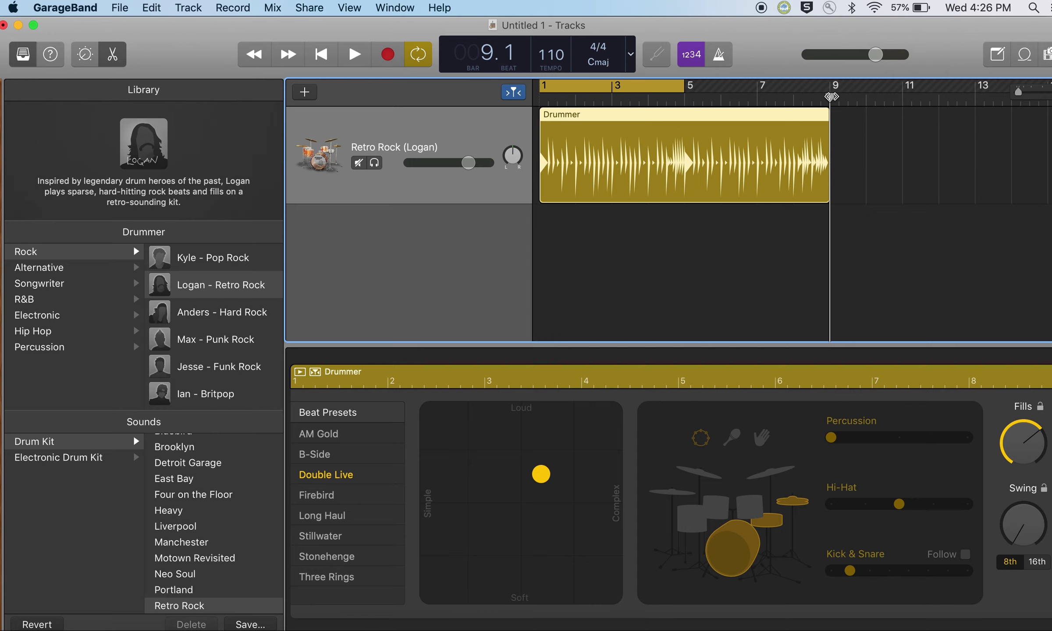
scroll(788, 163, right, 5)
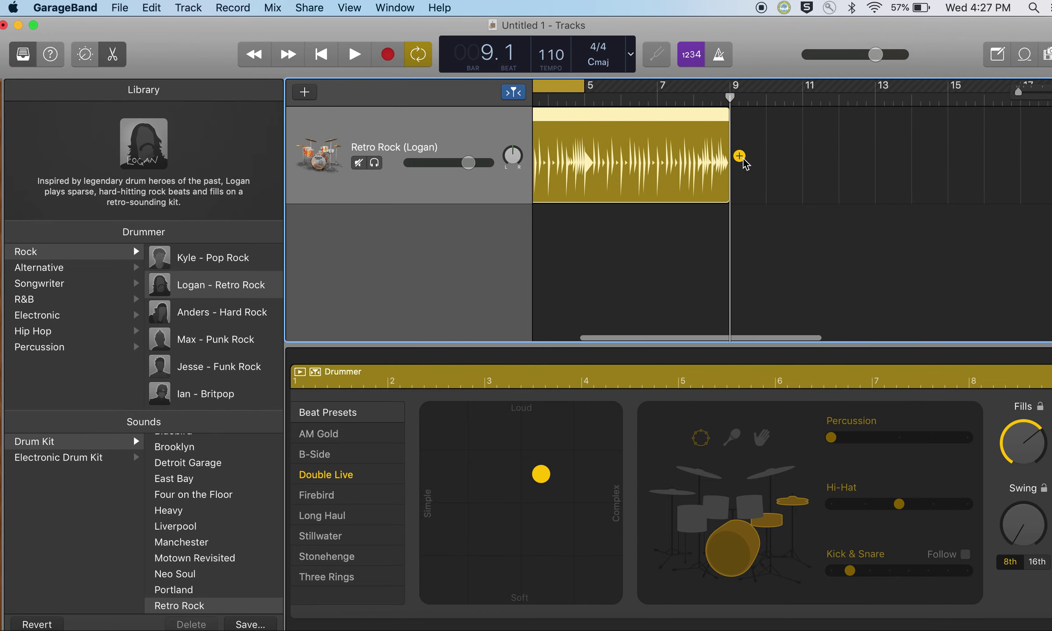
click(740, 157)
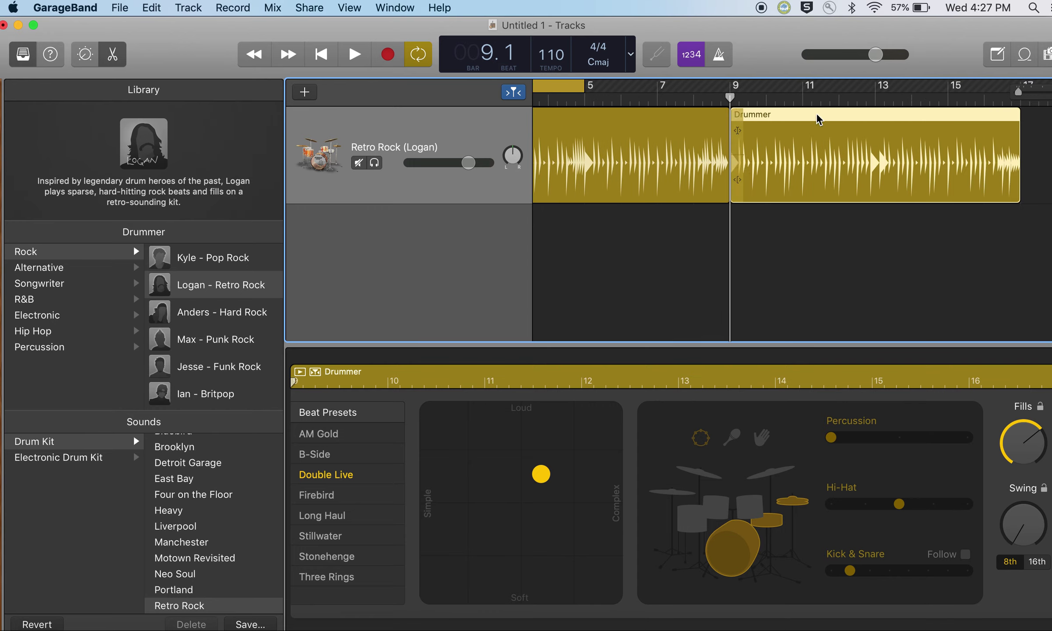
click(618, 119)
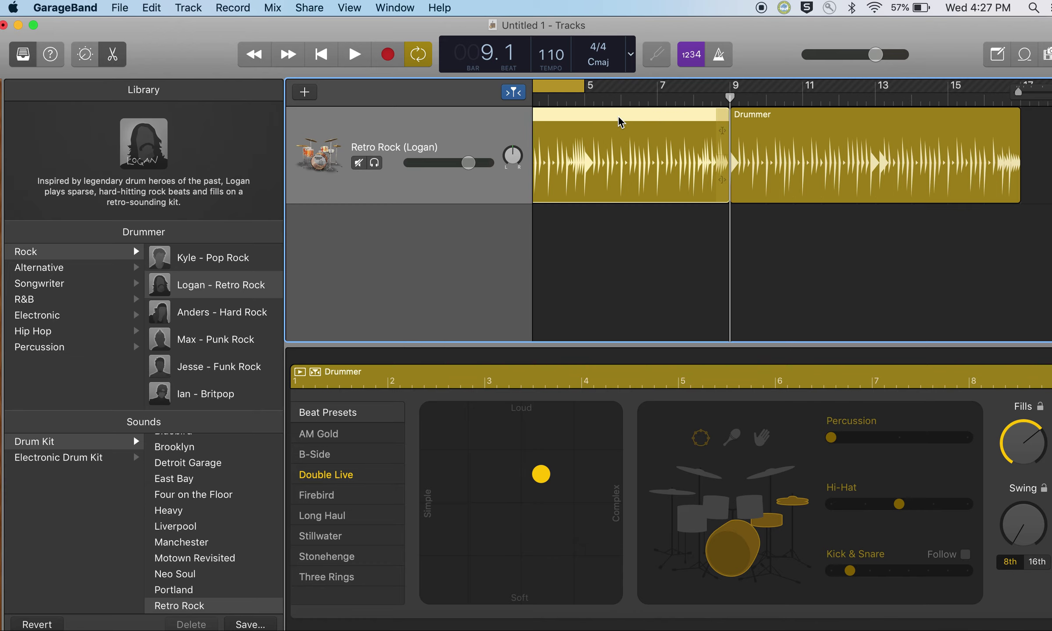
click(820, 115)
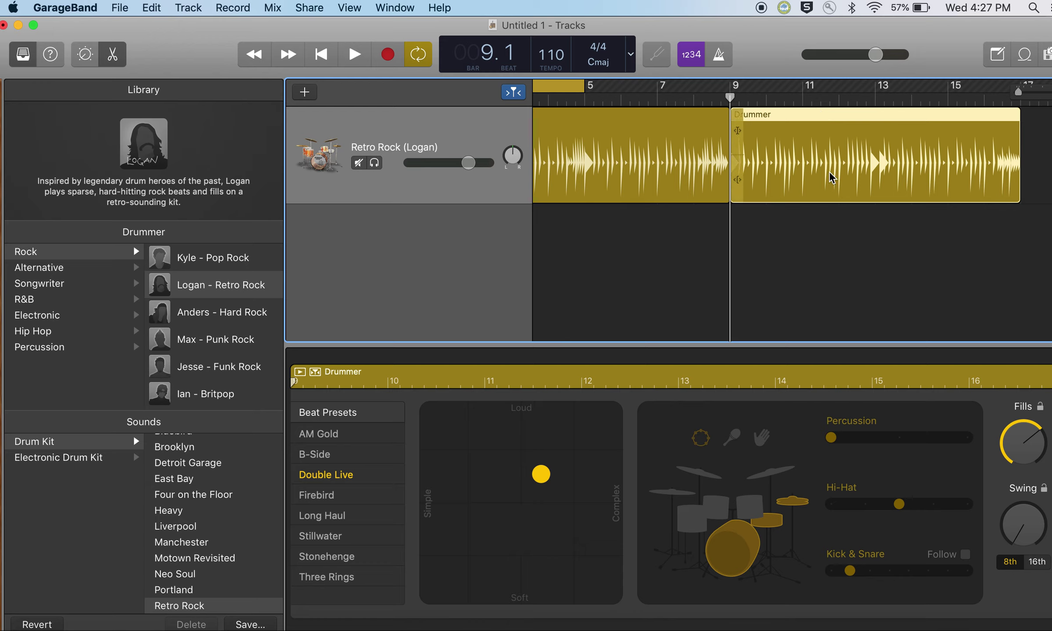
Switch the second Drummer region from hi-hat to cymbals, turn Cycle off, and audition it
click(698, 475)
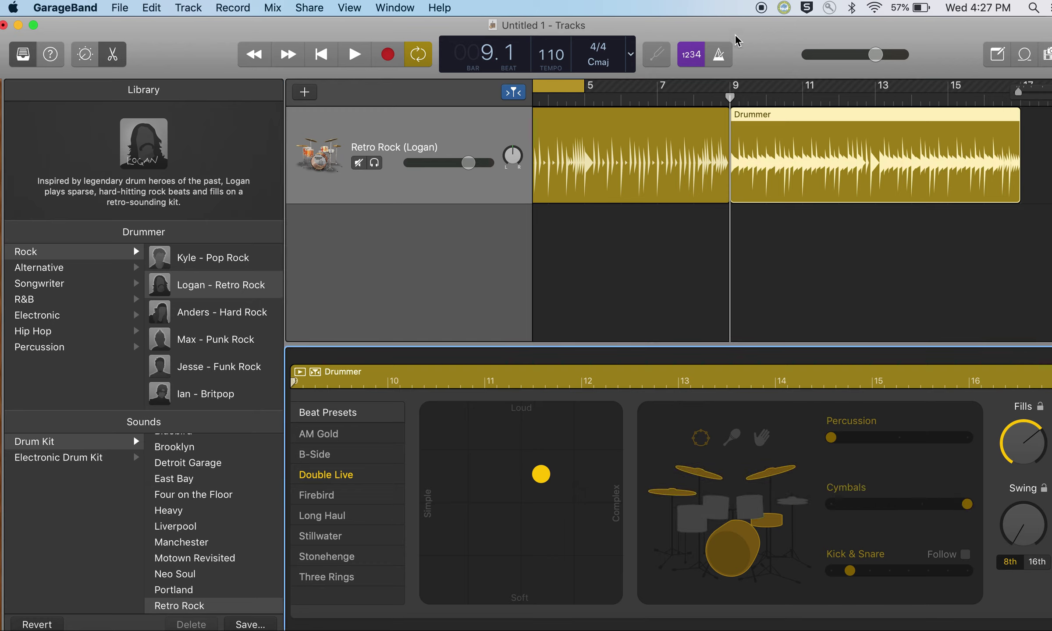
click(687, 101)
key(space)
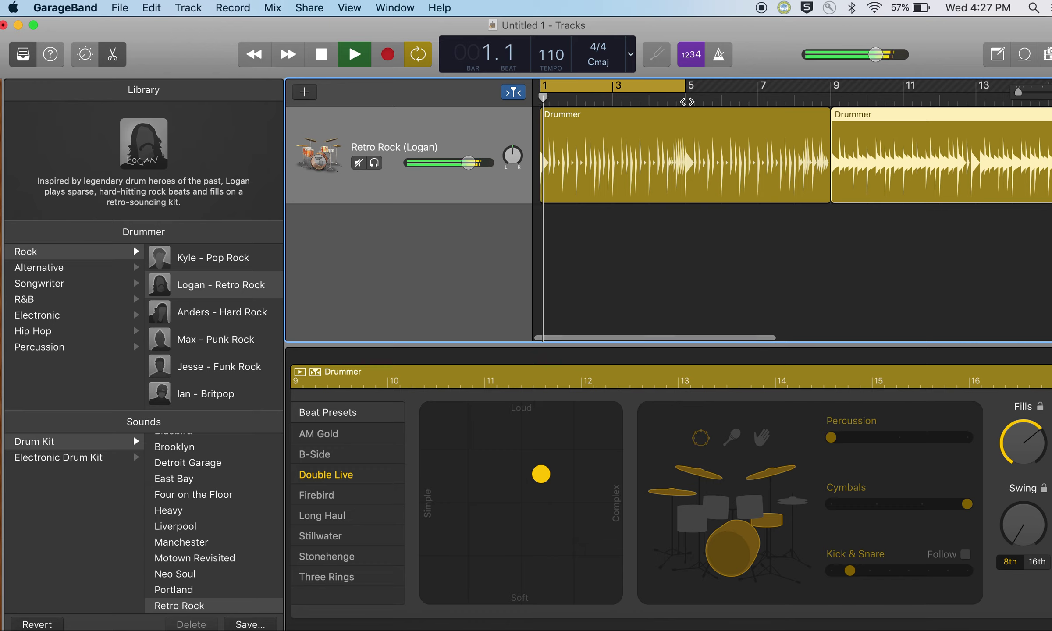
click(418, 53)
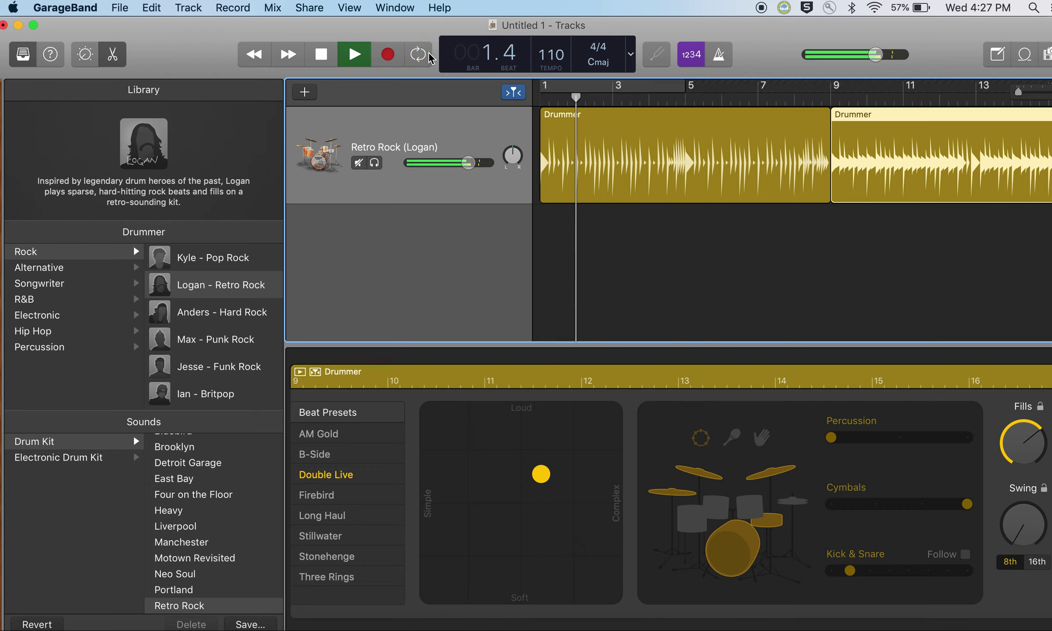
click(778, 99)
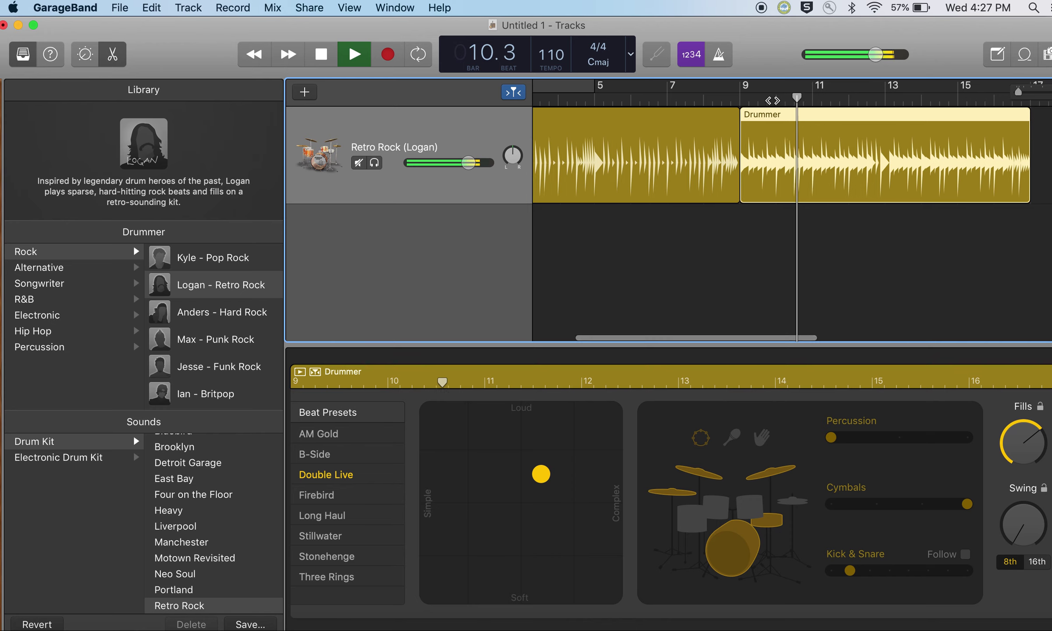
key(space)
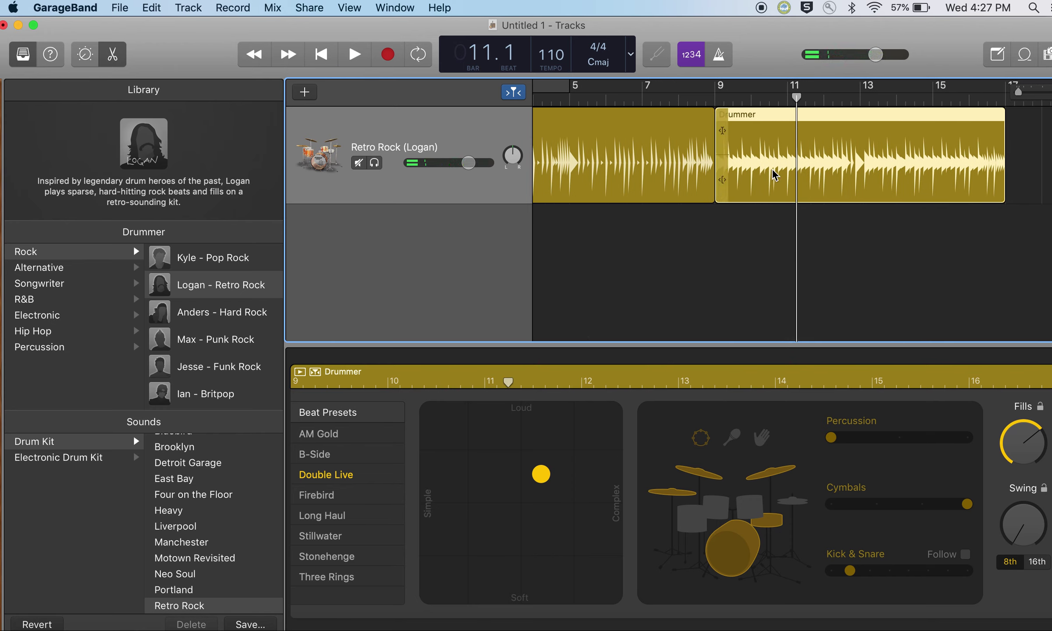
Return the playhead to bar 1 and begin adding a new track
scroll(808, 260, left, 5)
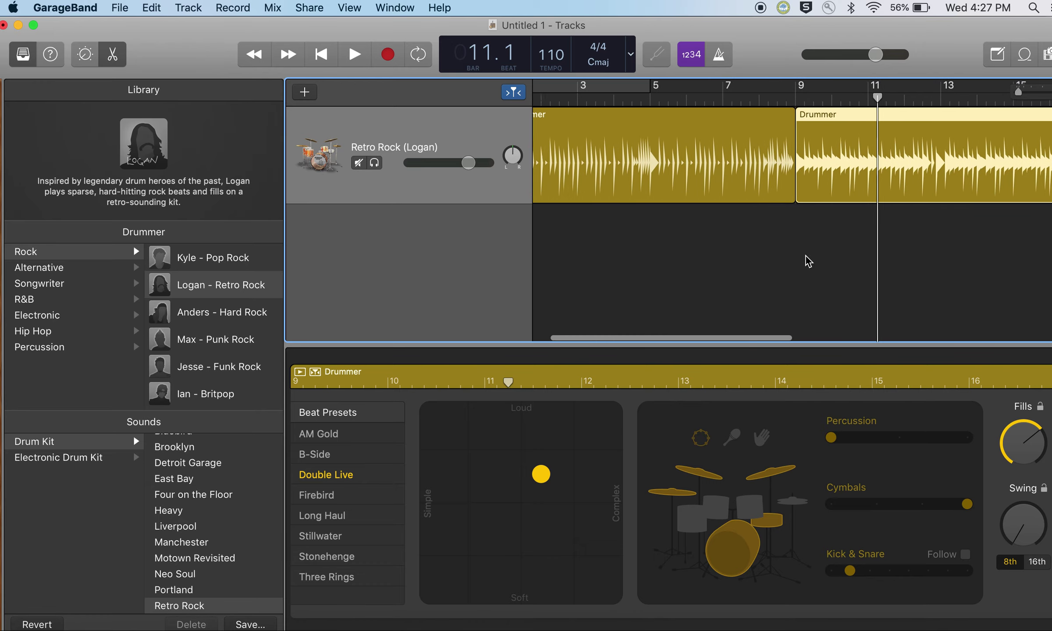
scroll(809, 261, left, 2)
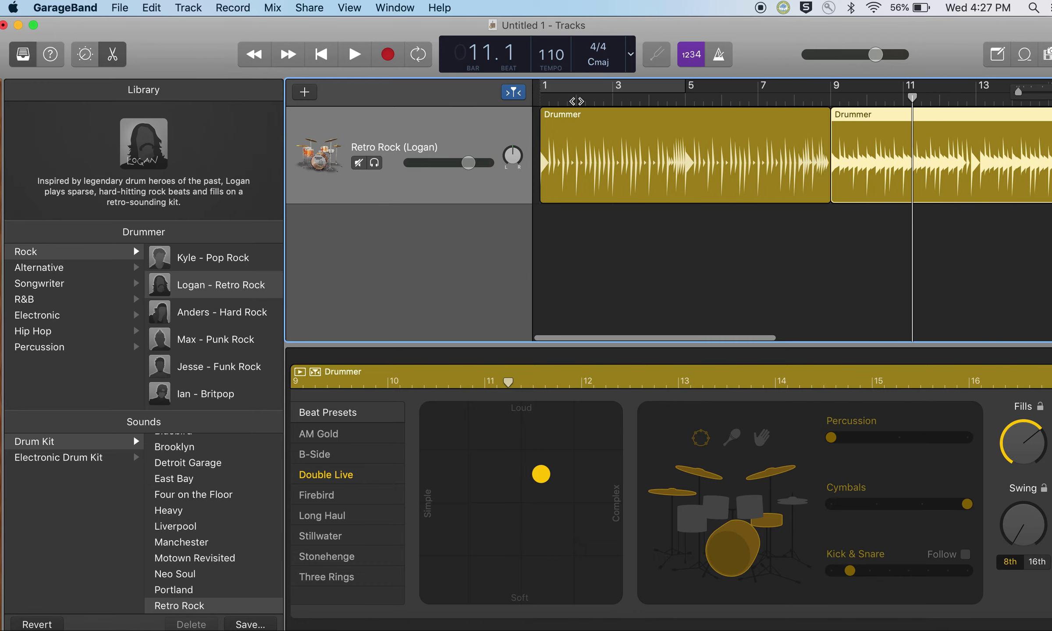
click(577, 100)
click(545, 99)
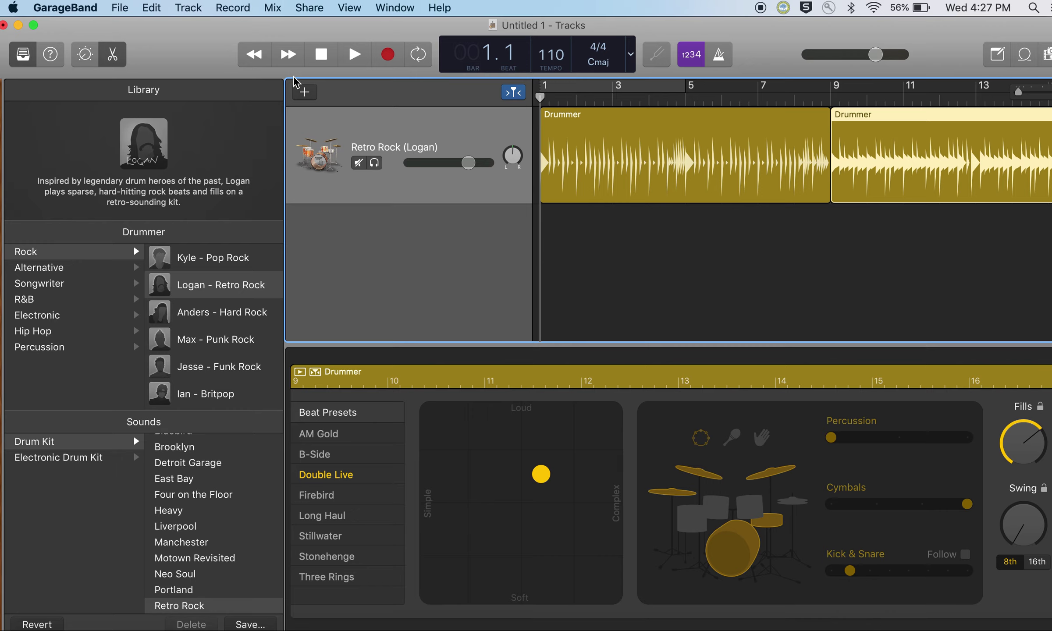
click(309, 95)
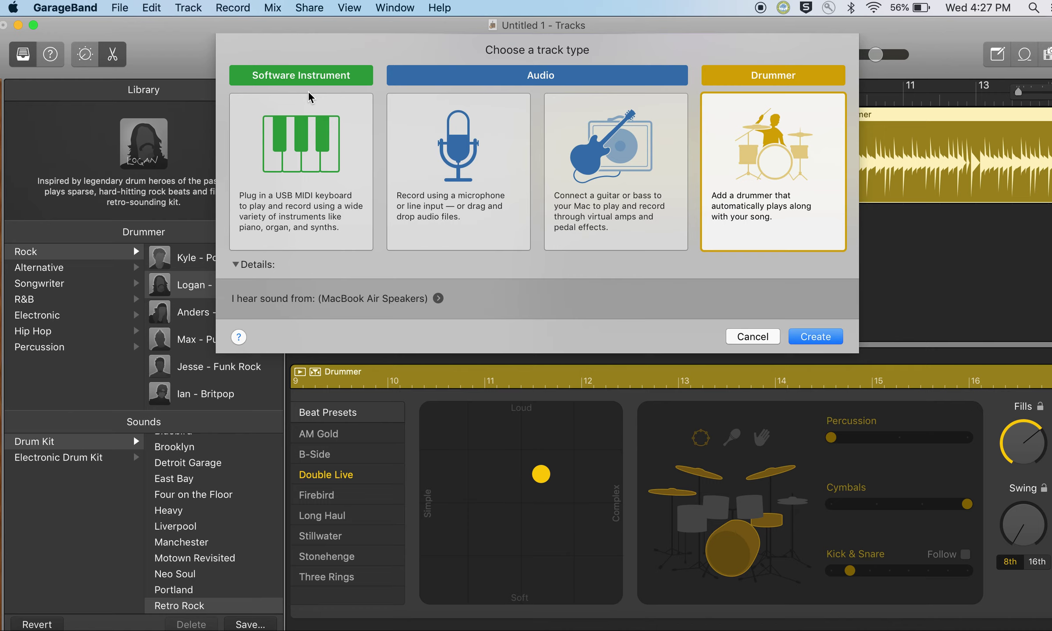
Create a microphone audio track, Audio 1, recording from the MacBook Air microphone on input 1
click(456, 139)
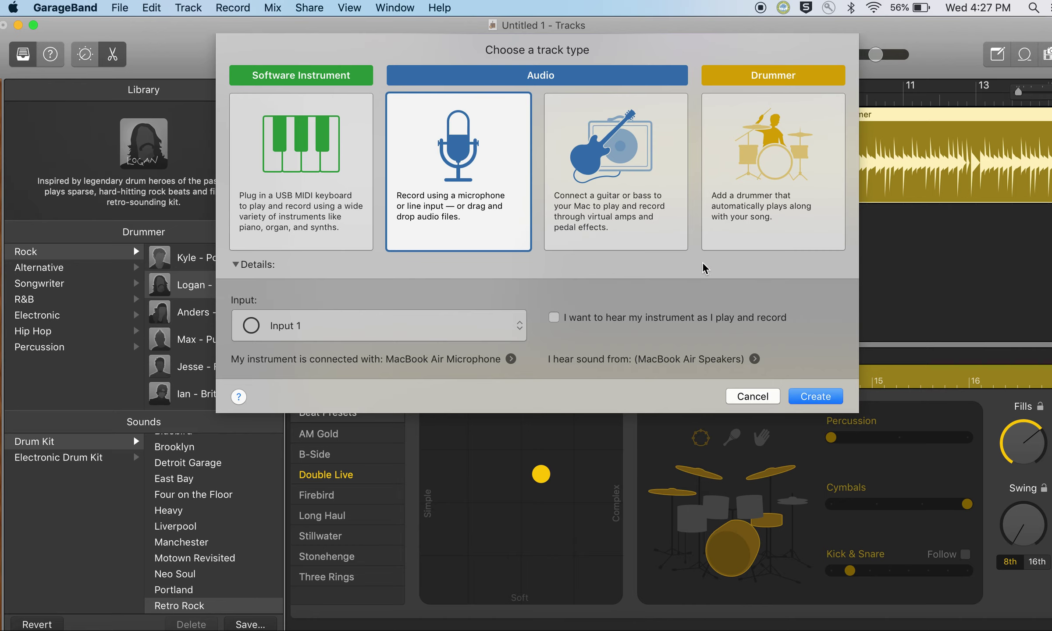
click(823, 400)
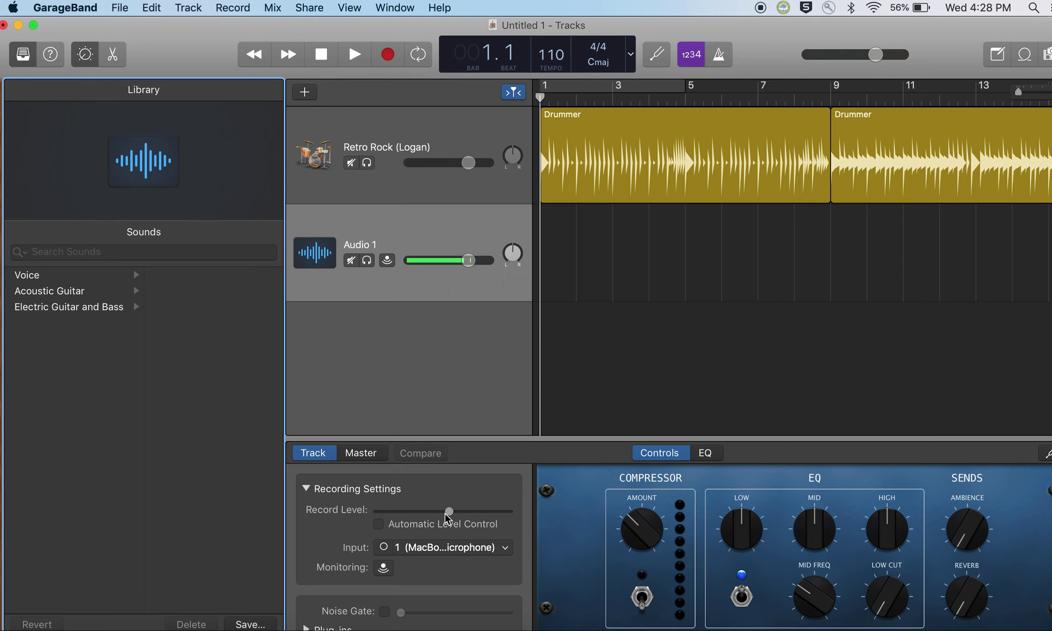
Lower Audio 1's record level slightly and rename the track 'Rhythm Gtr'
drag(448, 520, 436, 518)
double_click(370, 246)
text(Rhy)
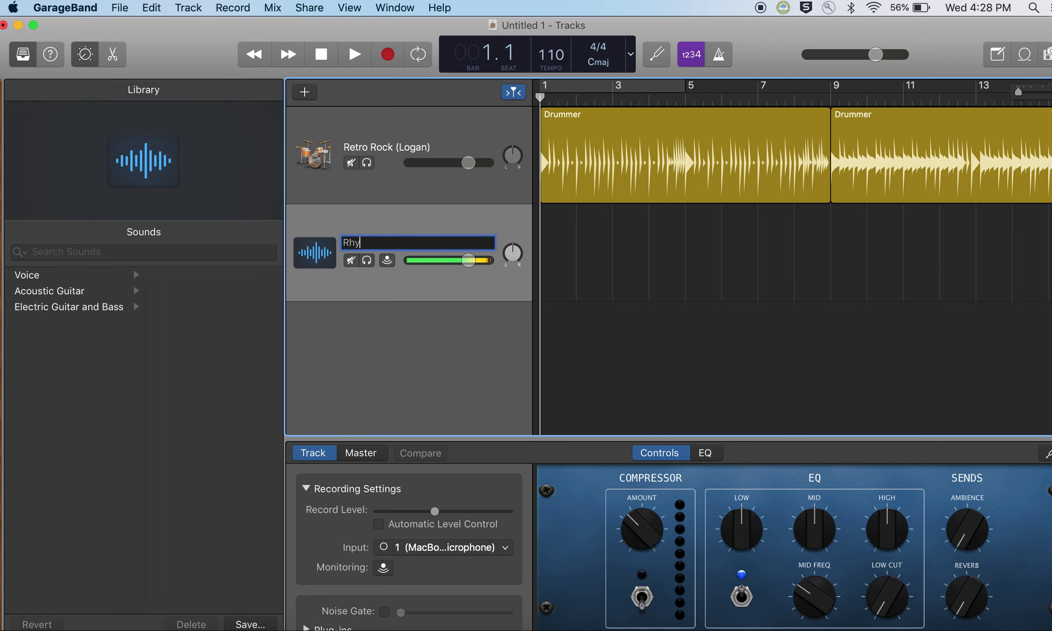
text(thm Gtr)
key(Return)
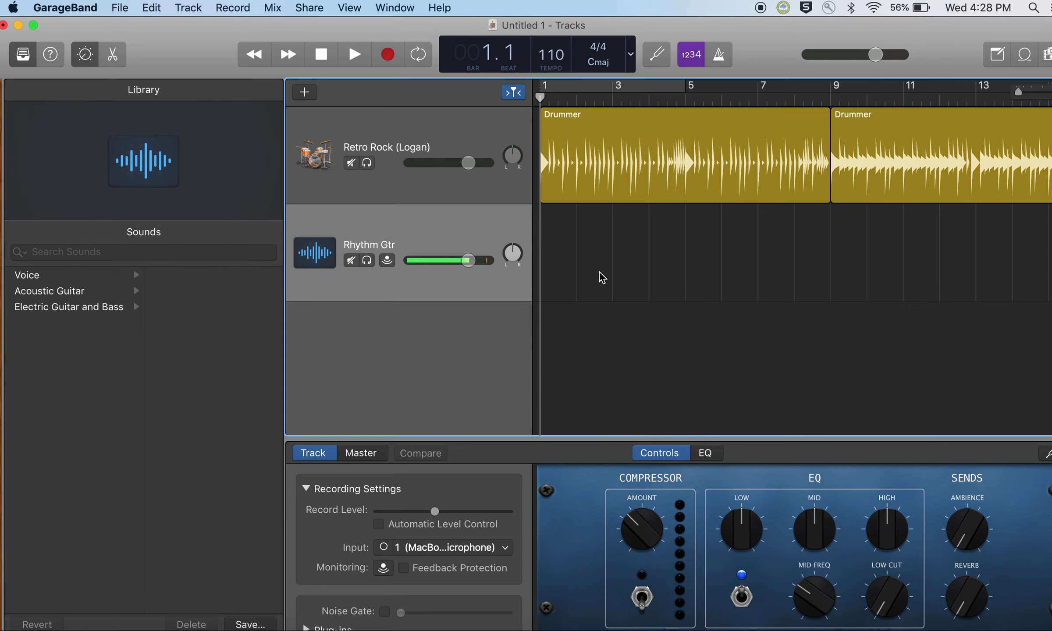
Play briefly, return to the start, and open the Tuner for Input 1 at 440.0 Hz
click(355, 59)
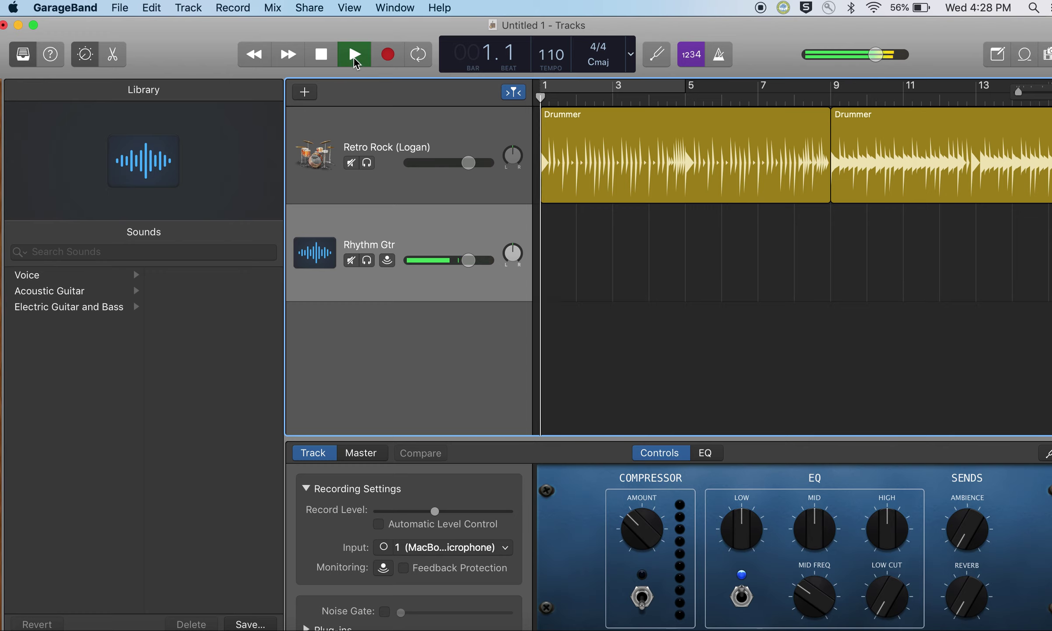
click(321, 55)
click(321, 55)
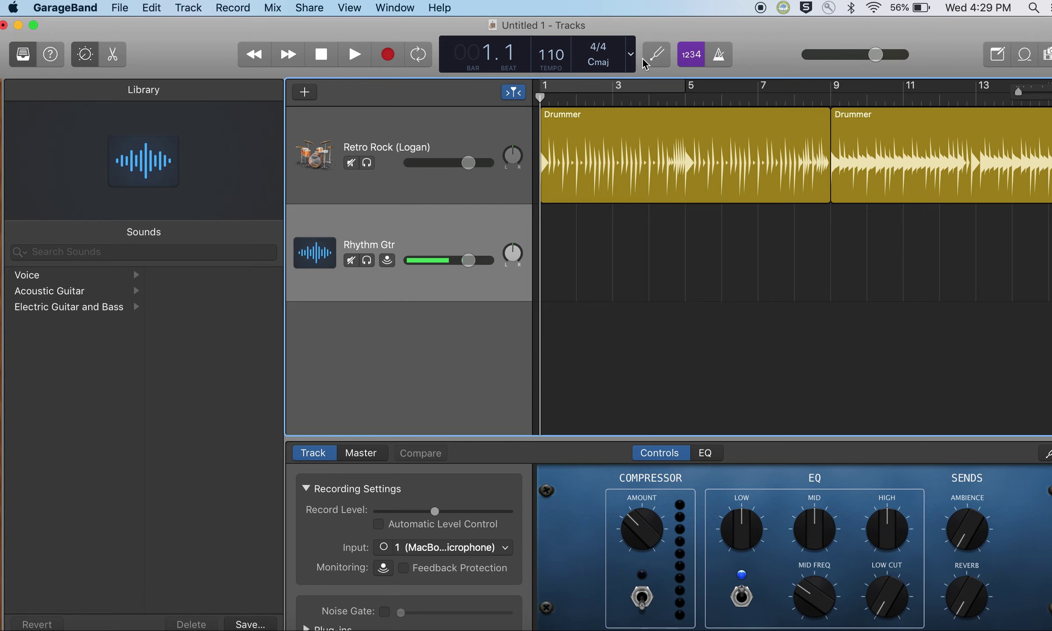
click(658, 64)
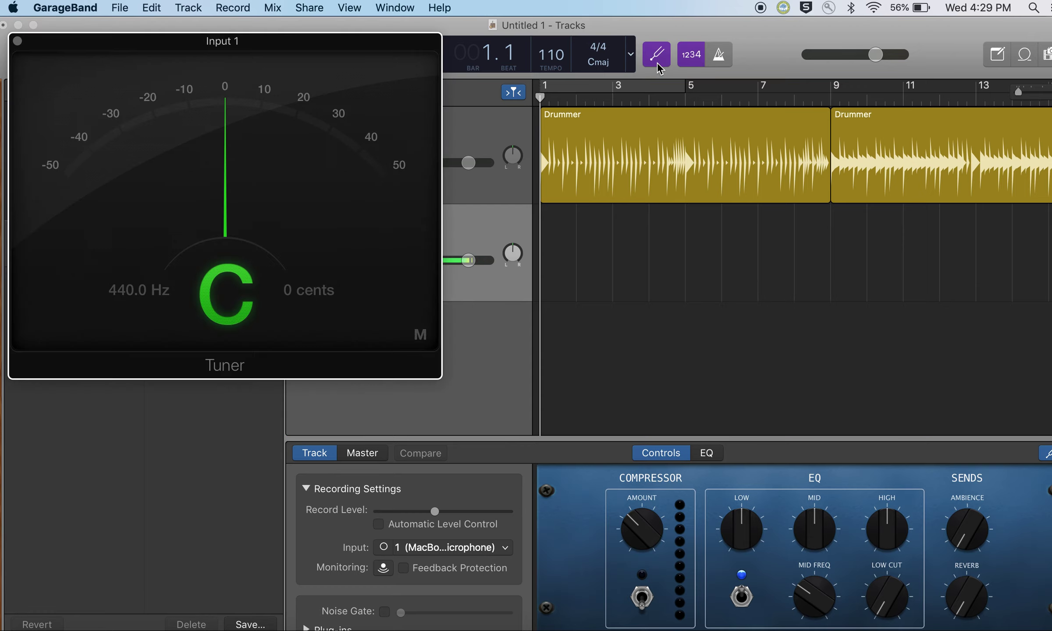
Close the Tuner and leave the metronome switched off
click(19, 42)
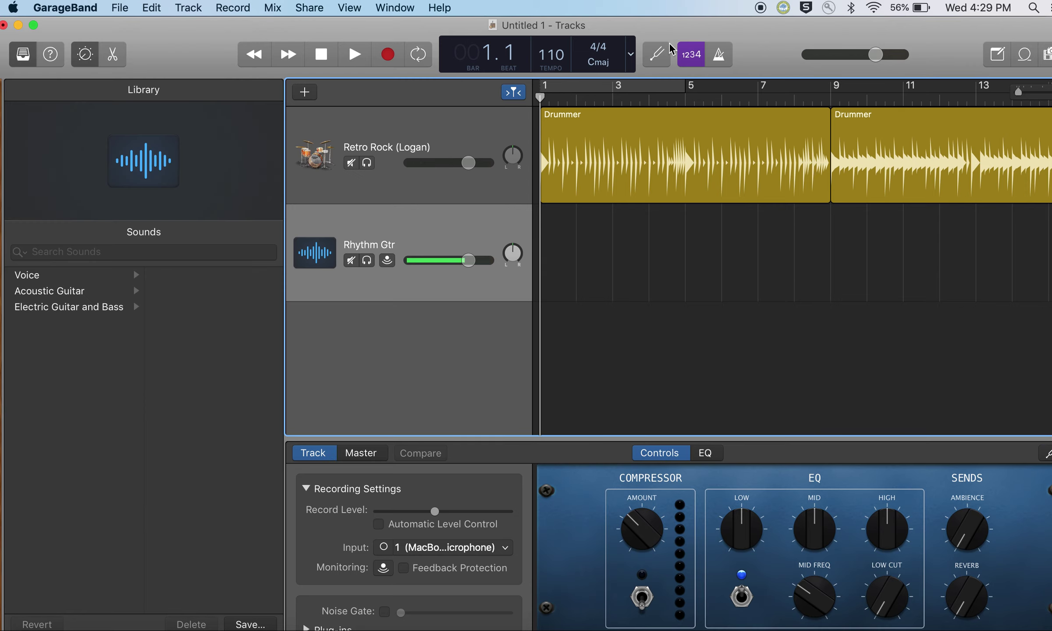
click(720, 57)
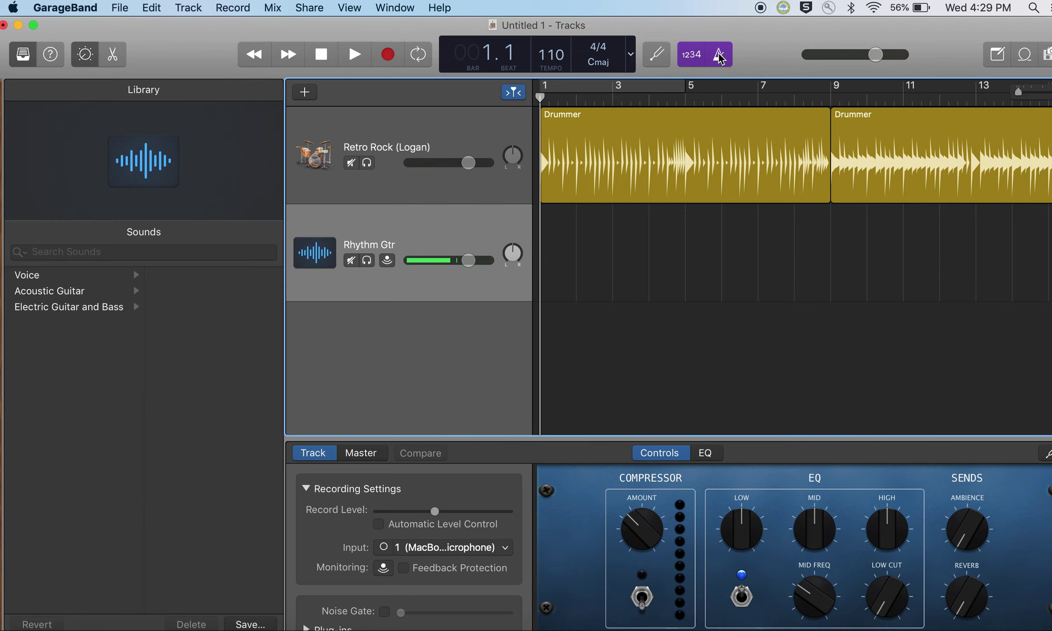
click(720, 57)
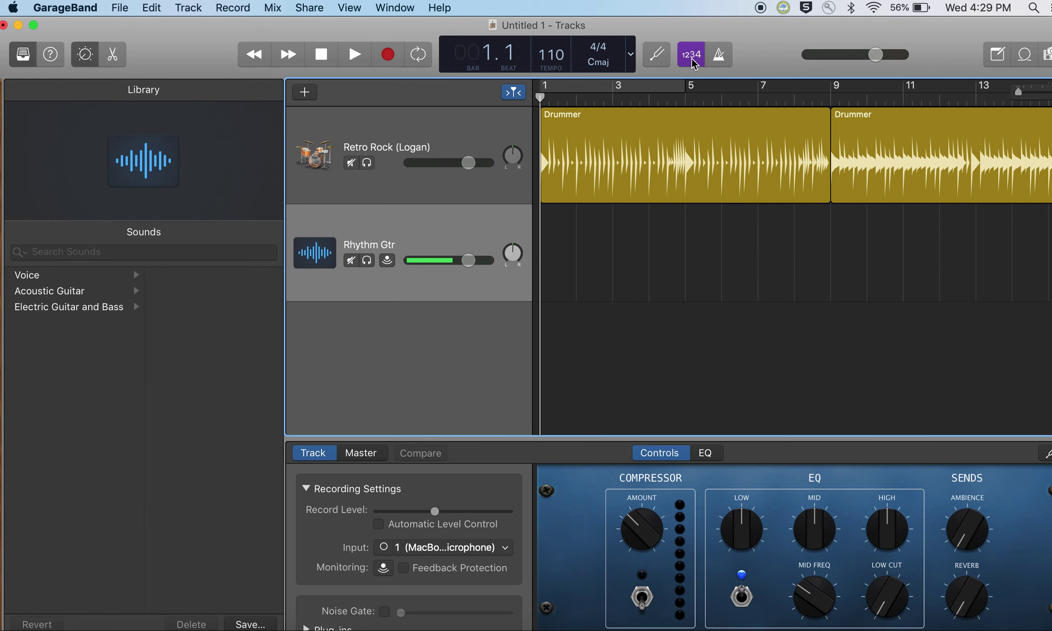
Record the Rhythm Gtr#01 take from bar 1, dismiss the alert, and play it back
click(387, 63)
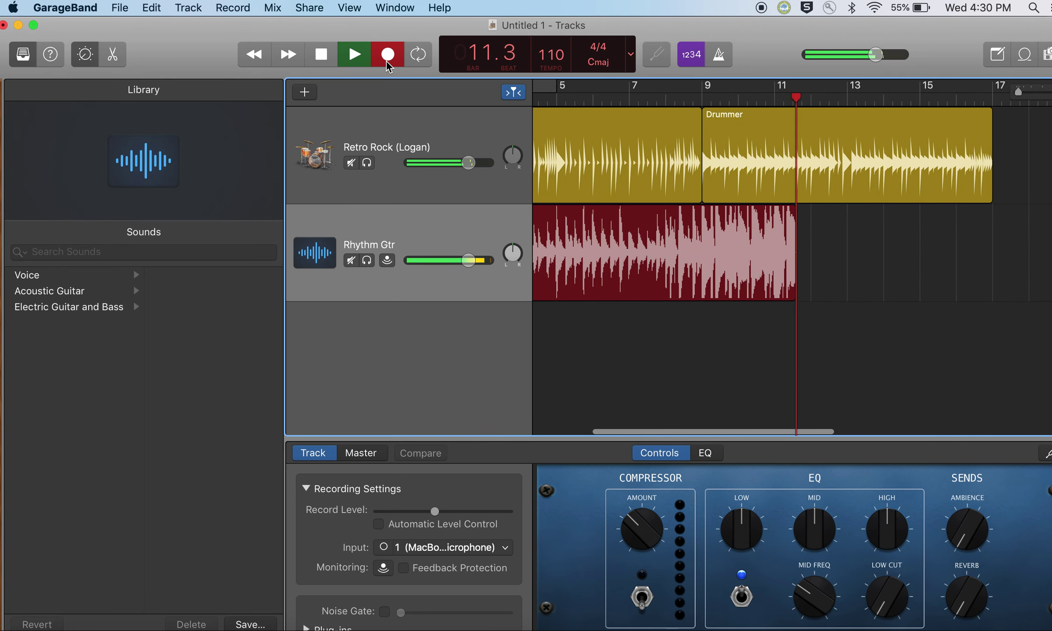
click(319, 56)
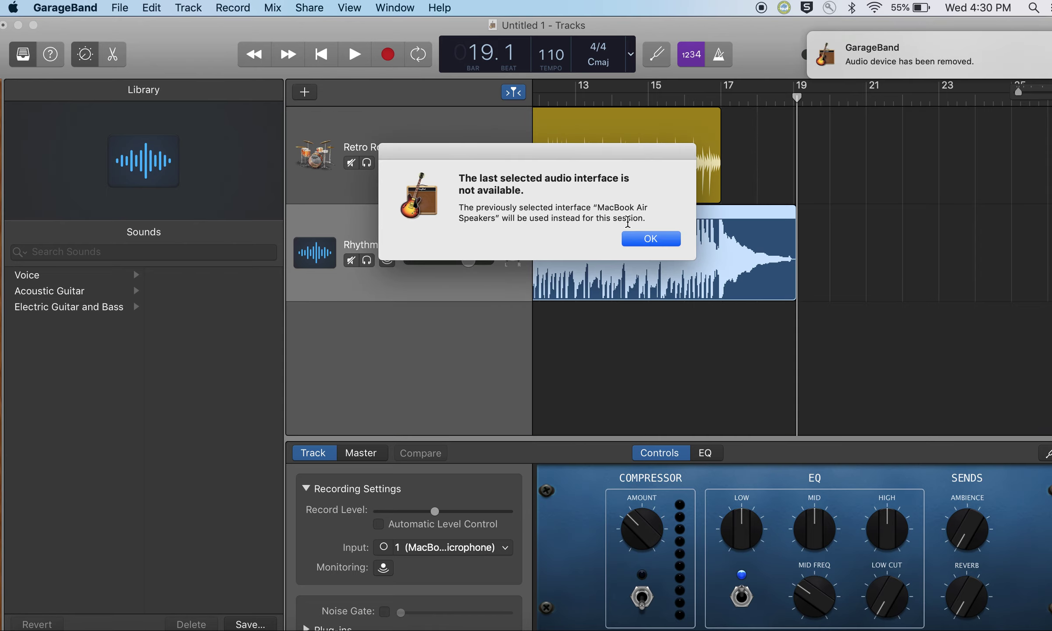
click(651, 239)
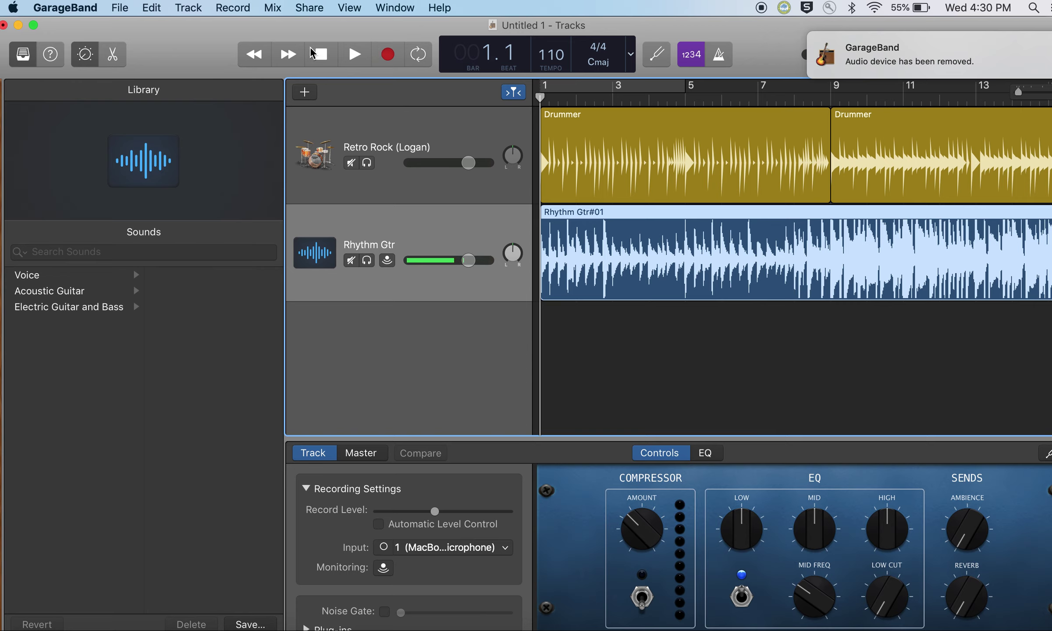
click(327, 54)
click(353, 55)
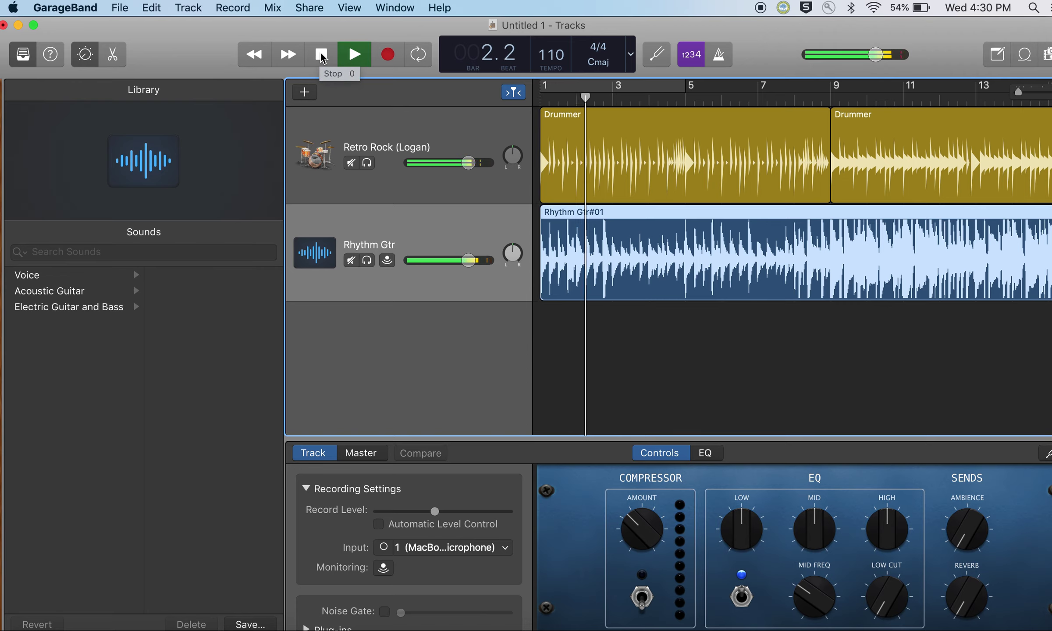
click(322, 55)
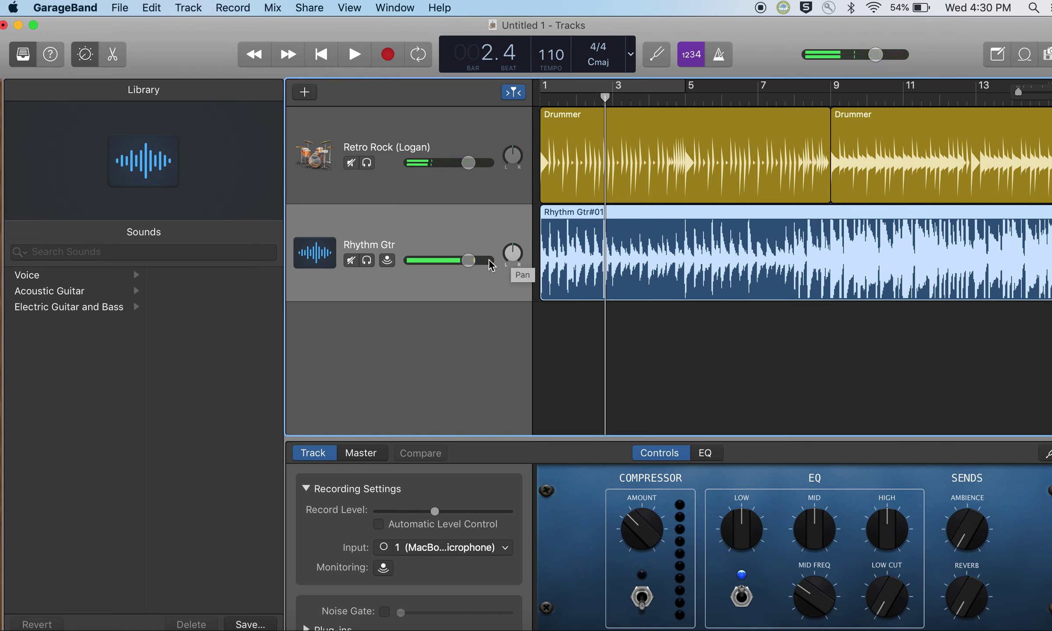
Lower the Rhythm Gtr volume to -1.9 dB and pan it left to about -27
click(473, 261)
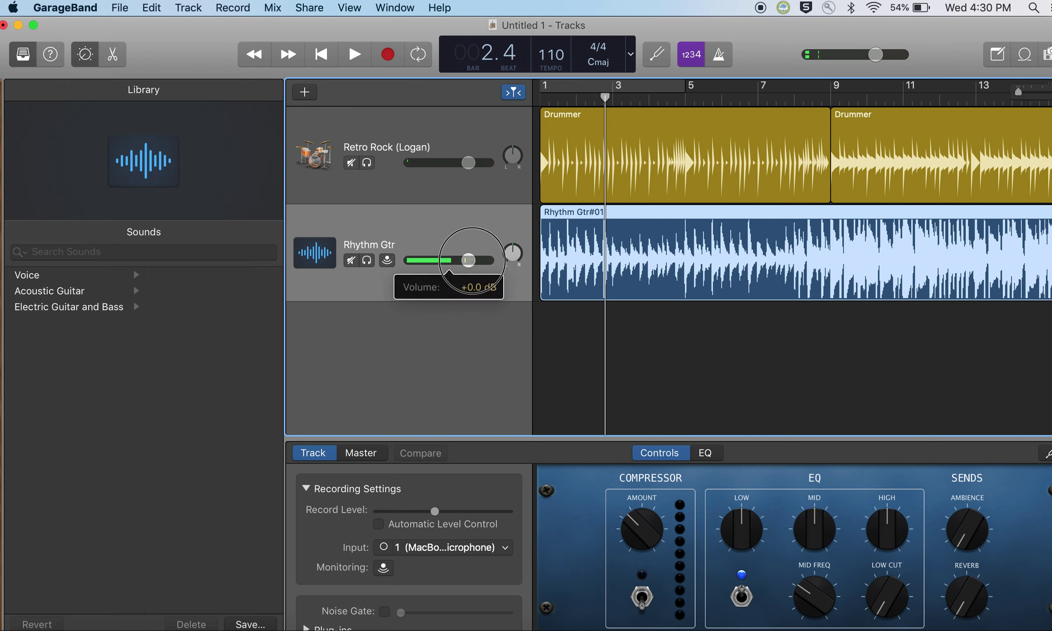
drag(472, 260, 459, 259)
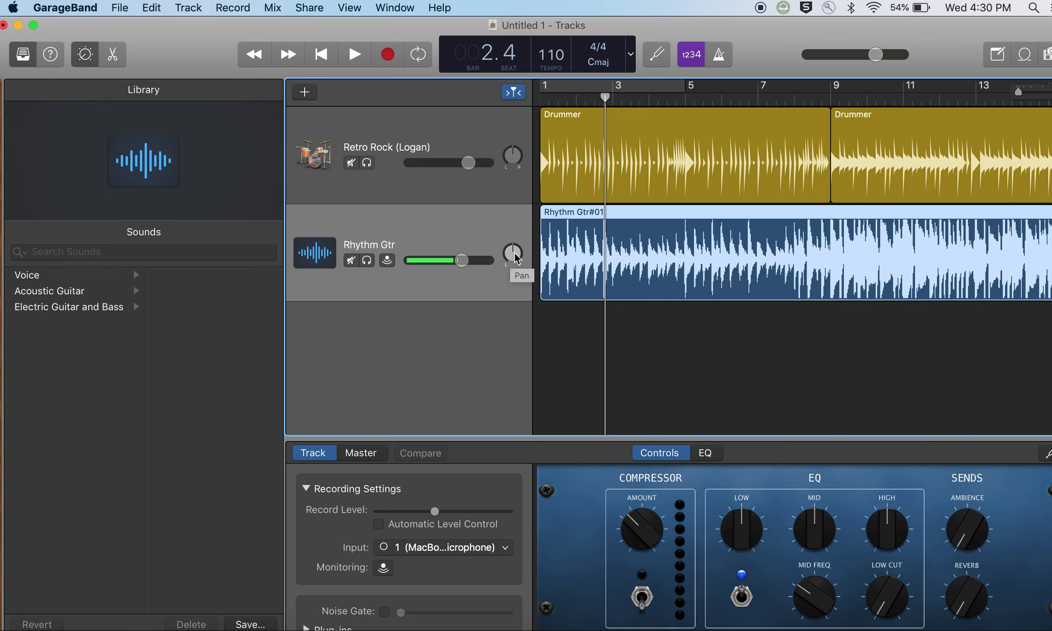
drag(516, 258, 508, 273)
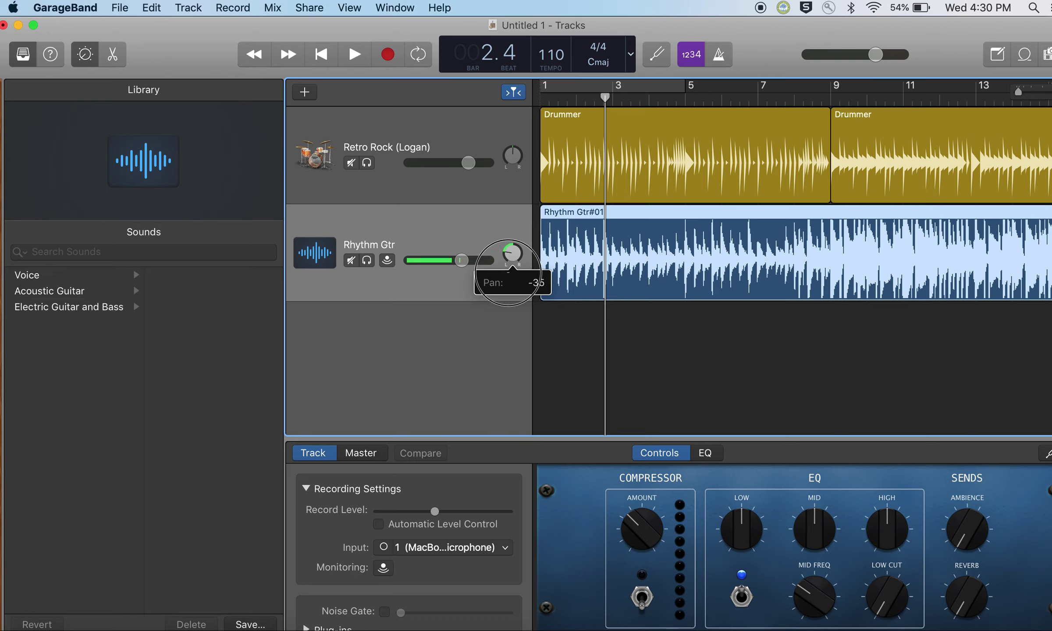
drag(507, 272, 523, 256)
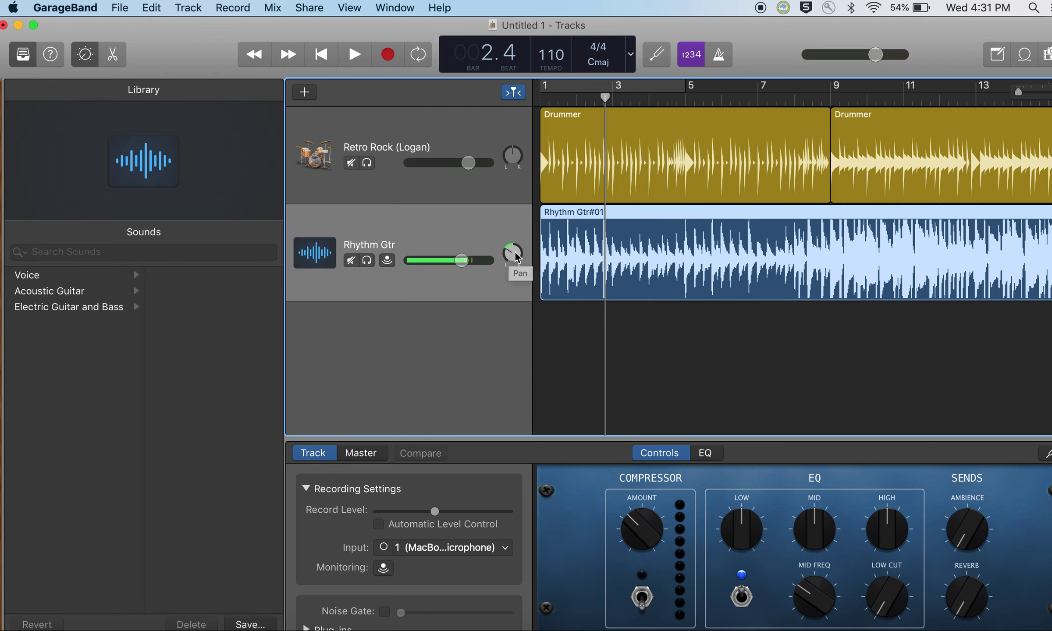
drag(520, 255, 501, 219)
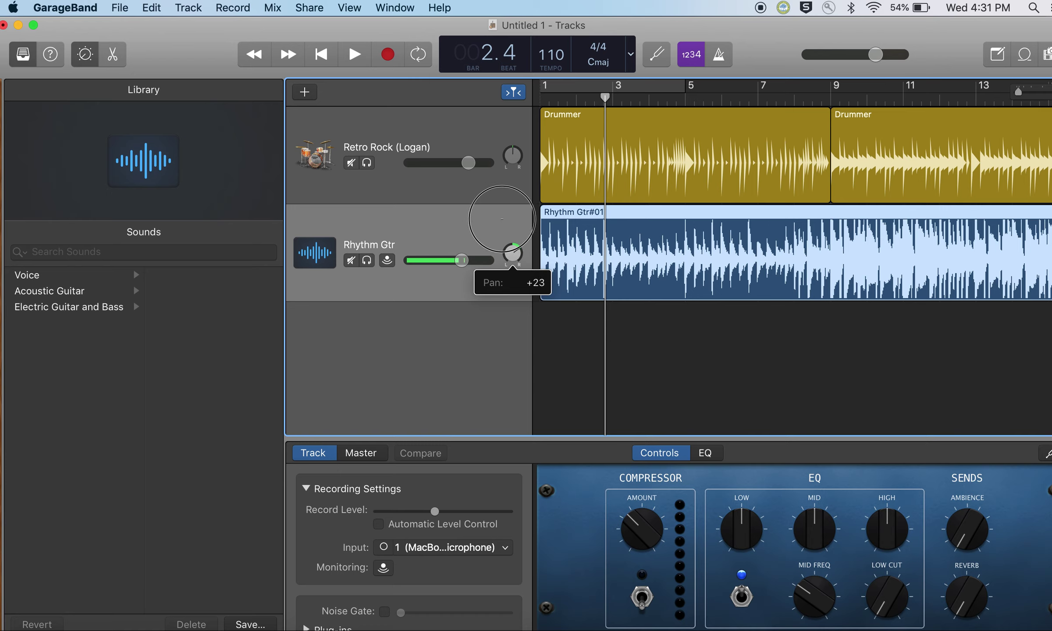
drag(502, 220, 499, 256)
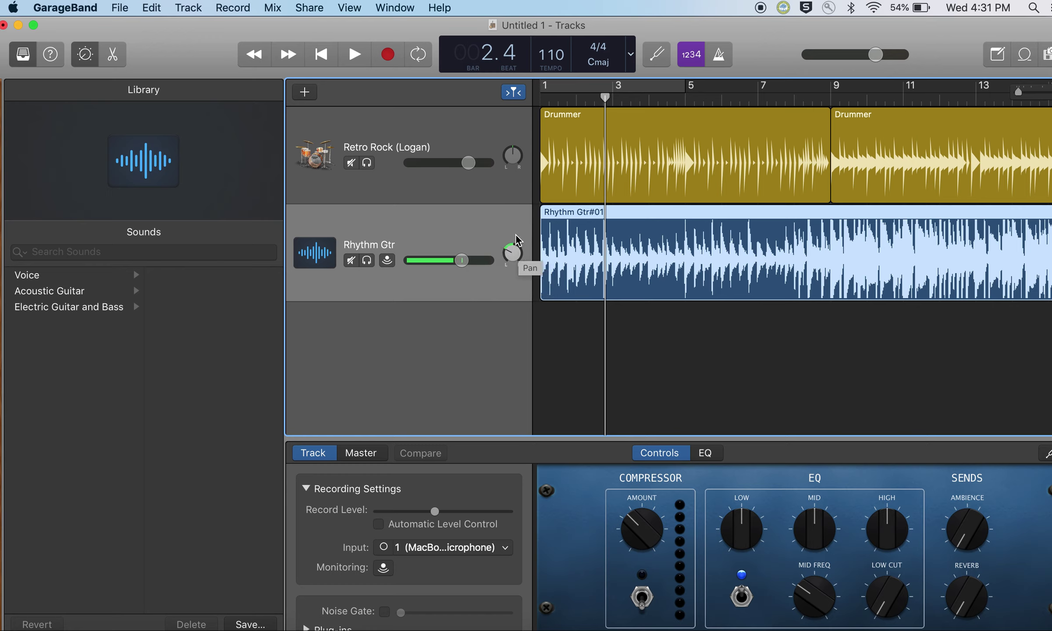
Play the arrangement from the beginning, stop near bar 18, and select the second Drummer region
click(323, 54)
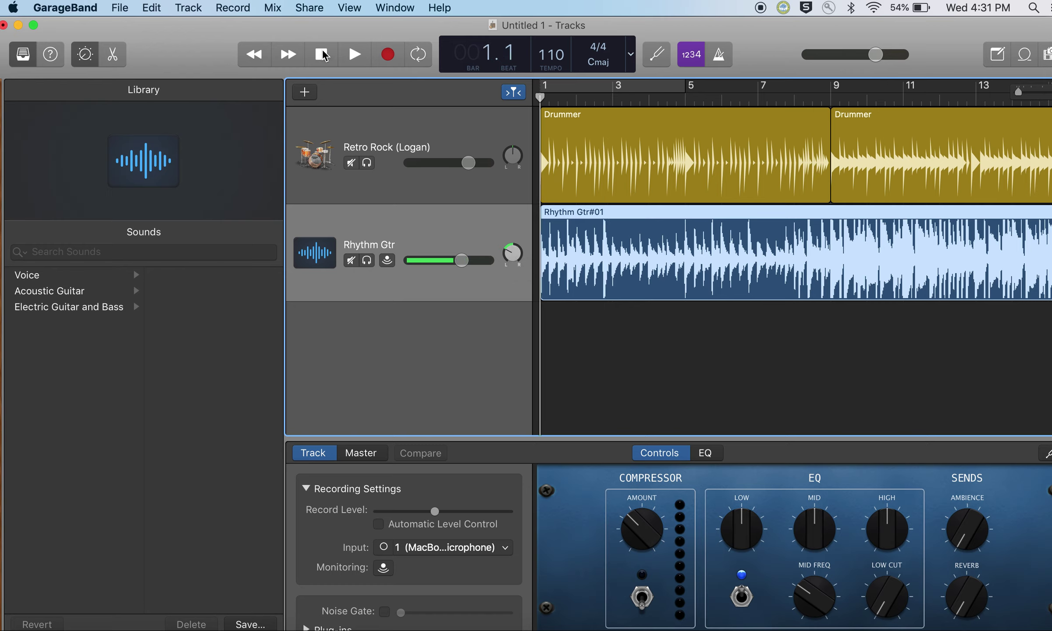
click(355, 54)
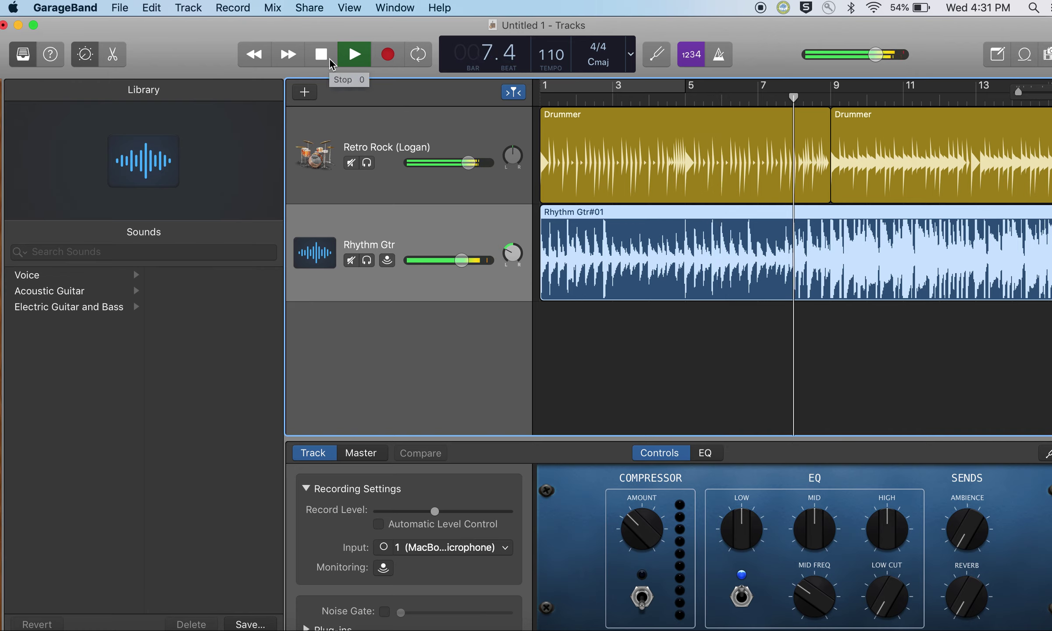
click(322, 55)
click(701, 154)
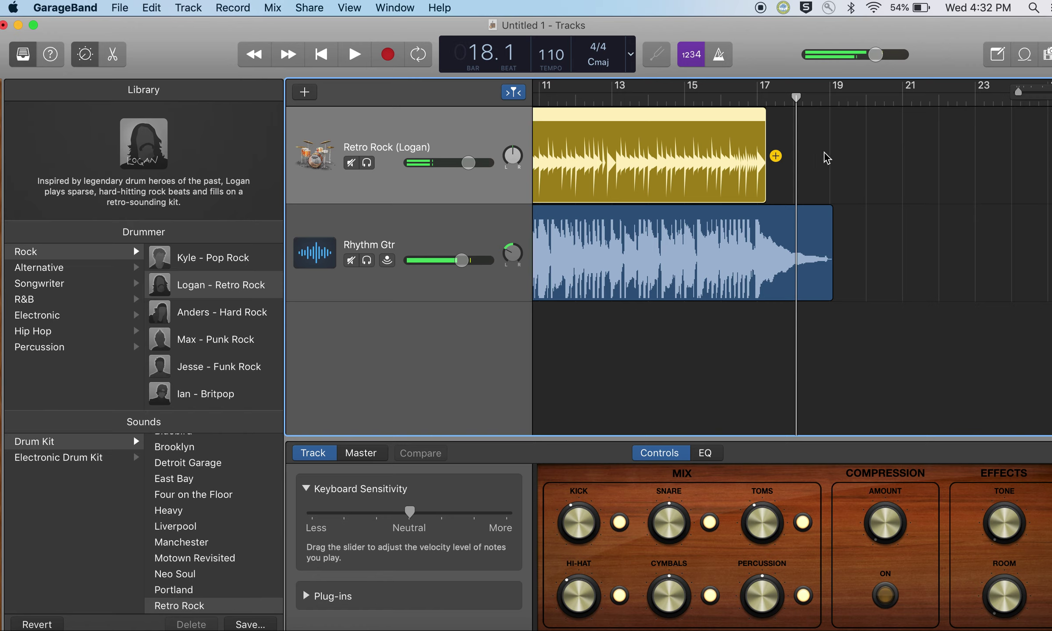
click(762, 187)
Shorten the Drummer region's end slightly and audition the ending from bar 15
drag(762, 187, 754, 187)
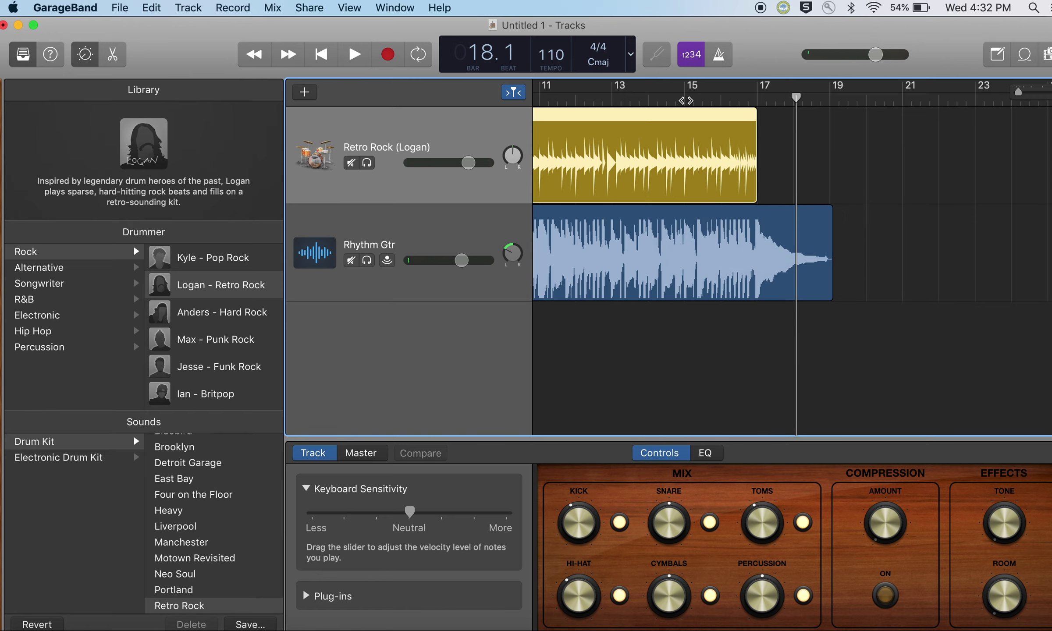
click(685, 100)
key(space)
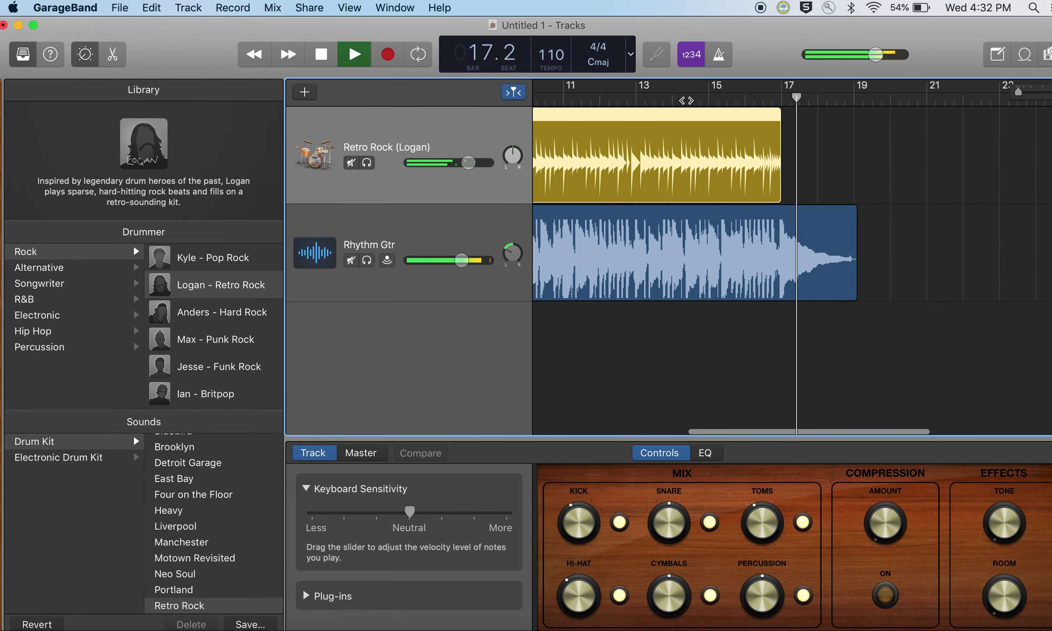
key(space)
Lengthen the Drummer region by one beat to end at bar 17, then replay from bar 15
drag(775, 193, 775, 191)
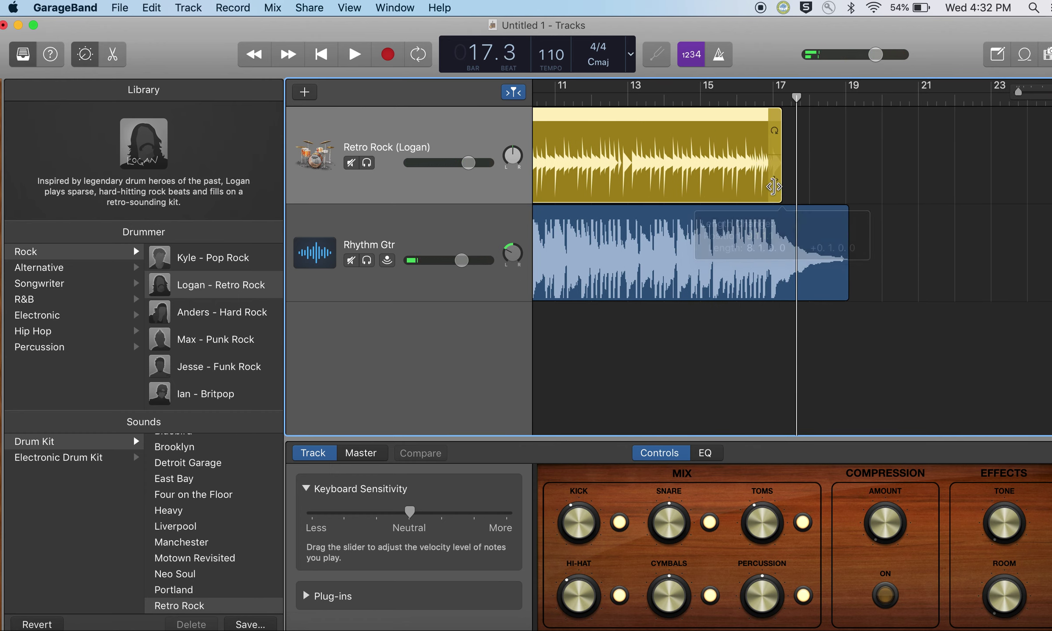
click(704, 92)
key(space)
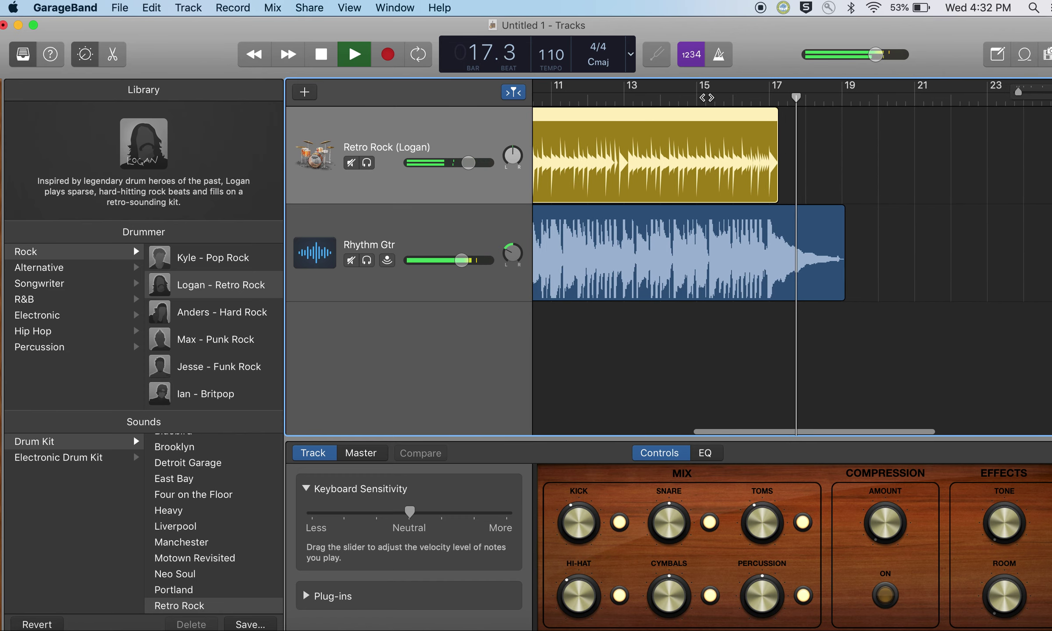
key(space)
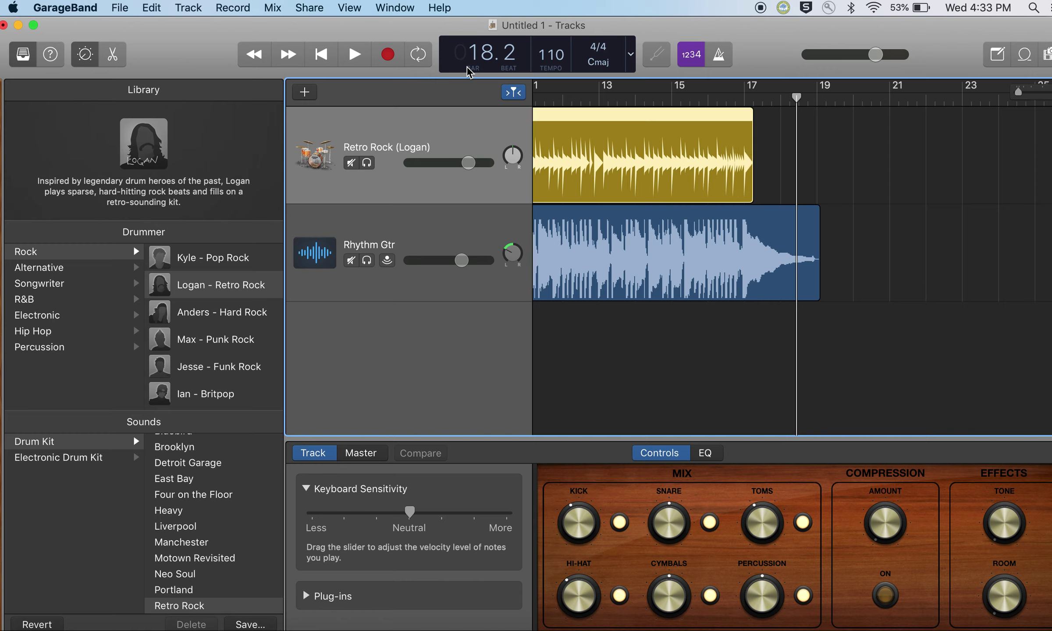
click(310, 8)
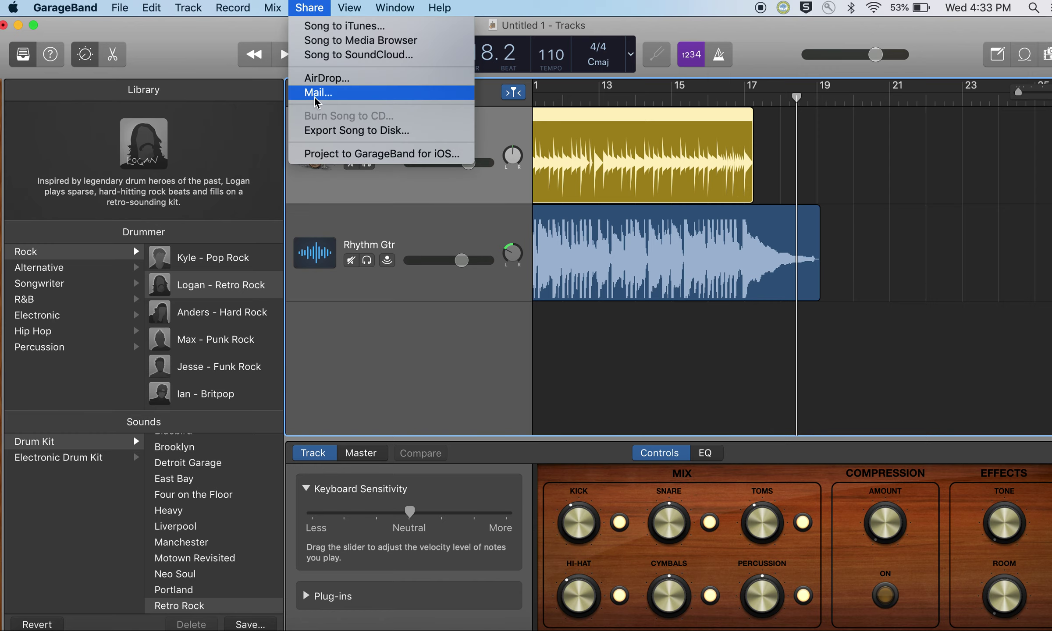
click(357, 130)
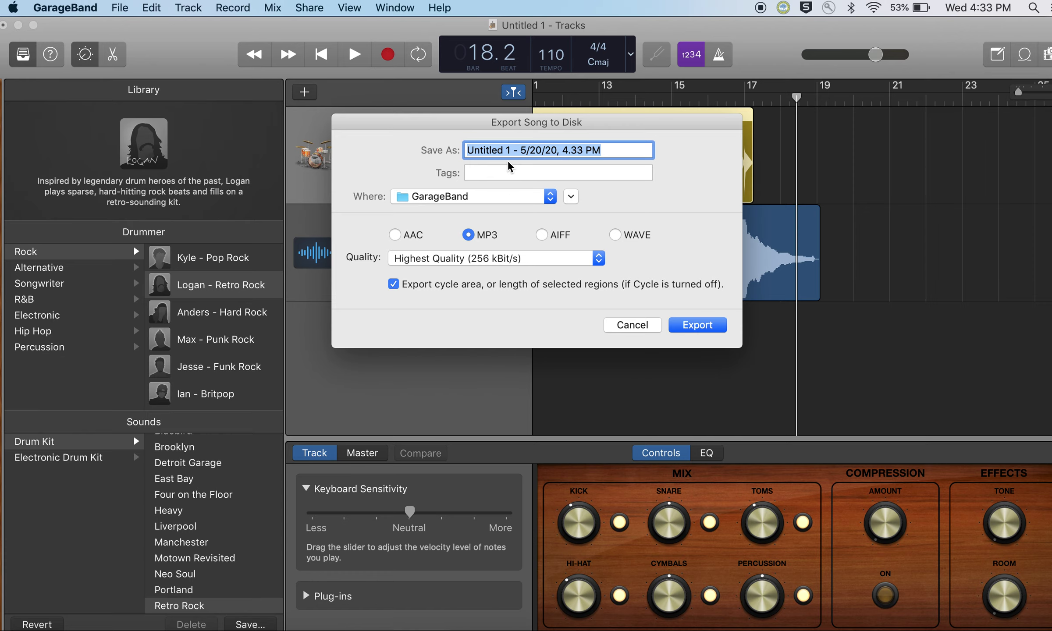
text(RhythmT)
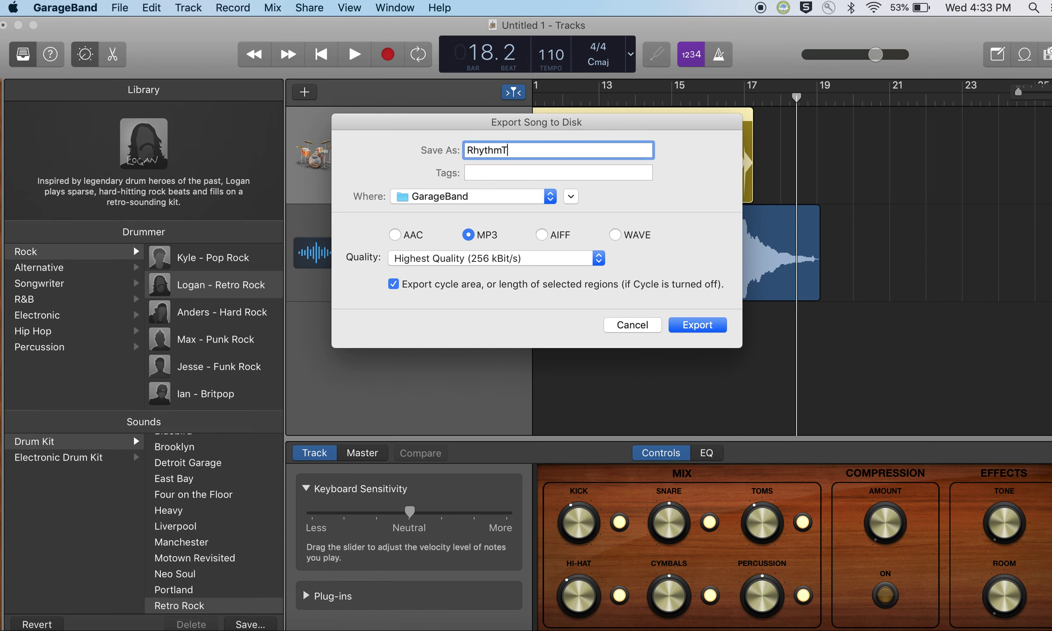
text(rack)
click(631, 325)
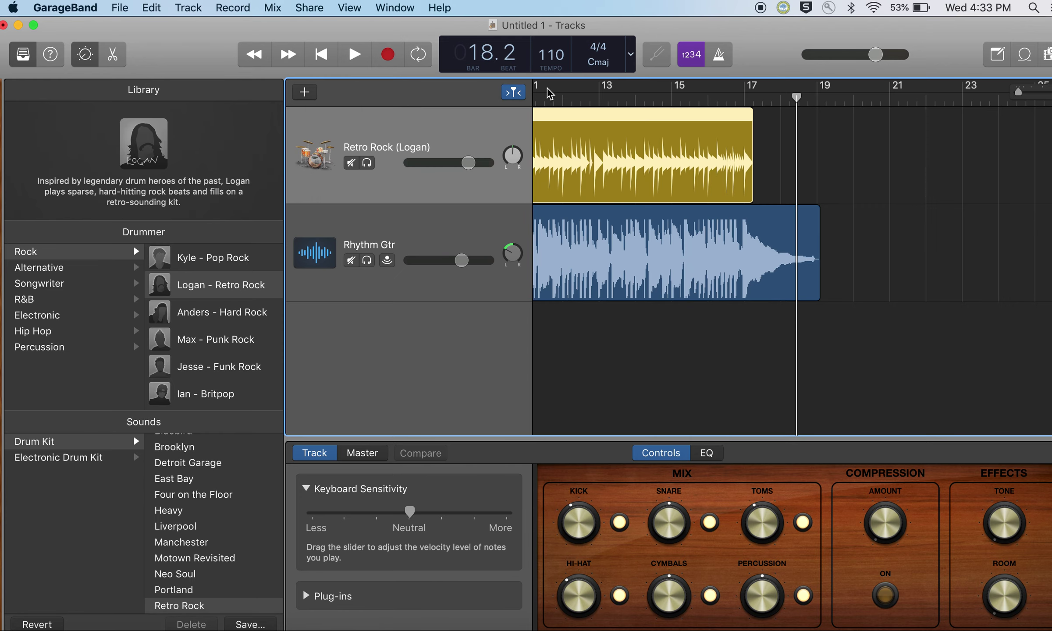
drag(543, 93, 572, 94)
Stretch the cycle range from bar 1 to about bar 21 and put the playhead at bar 1
scroll(572, 94, left, 10)
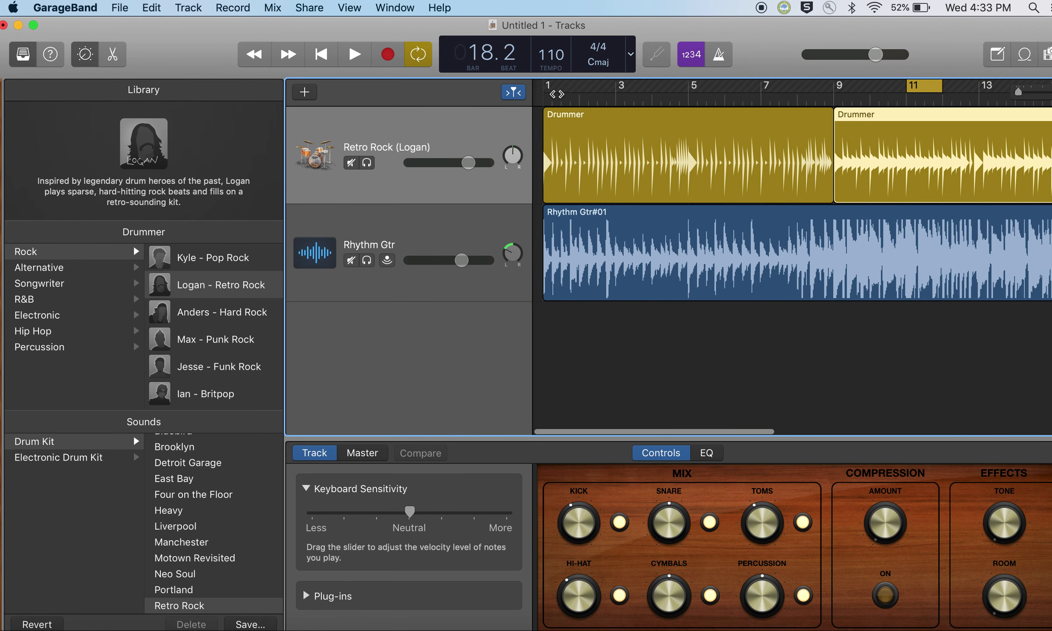
click(551, 87)
drag(553, 90, 946, 87)
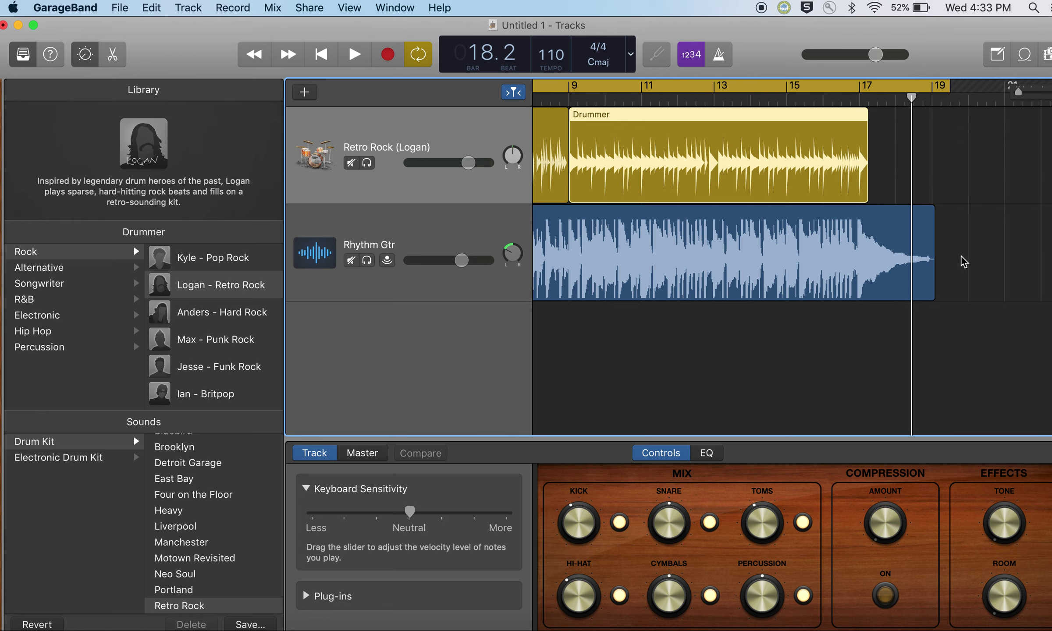
scroll(851, 215, left, 1)
scroll(850, 214, left, 5)
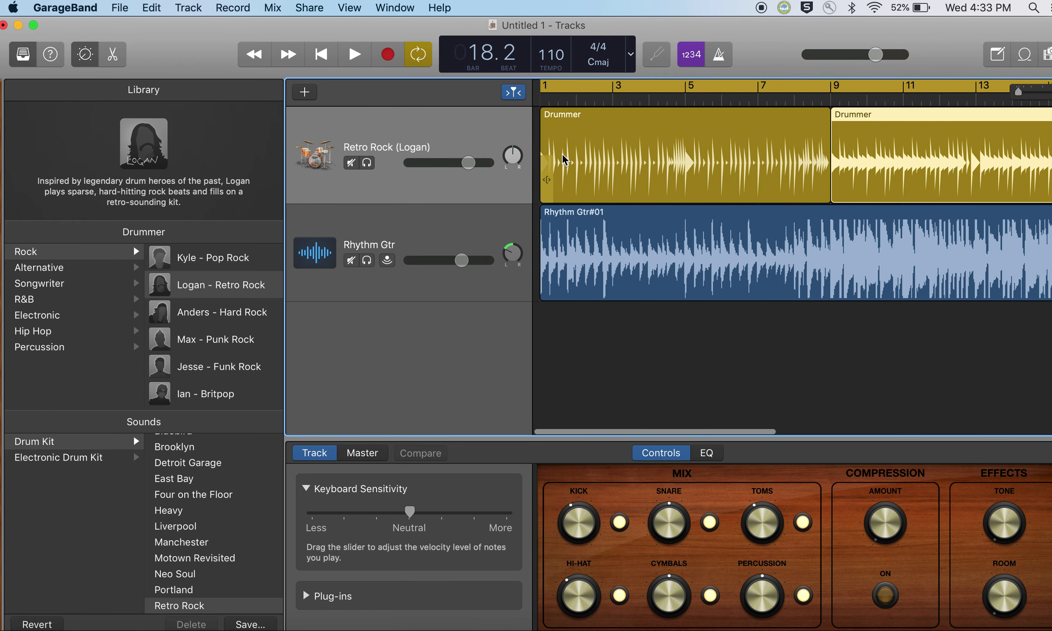
click(557, 101)
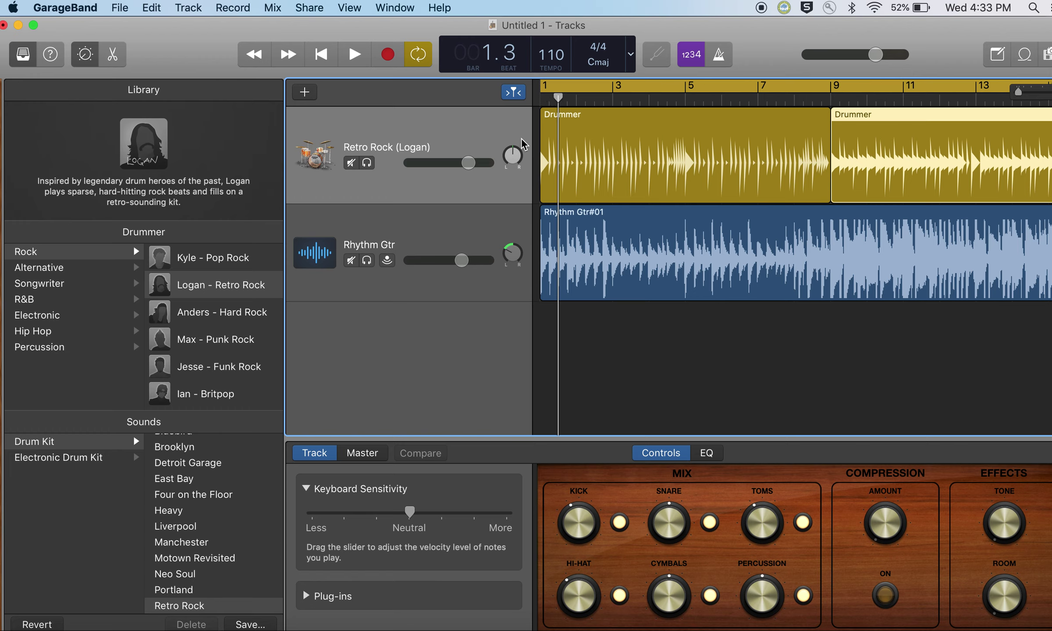
click(243, 4)
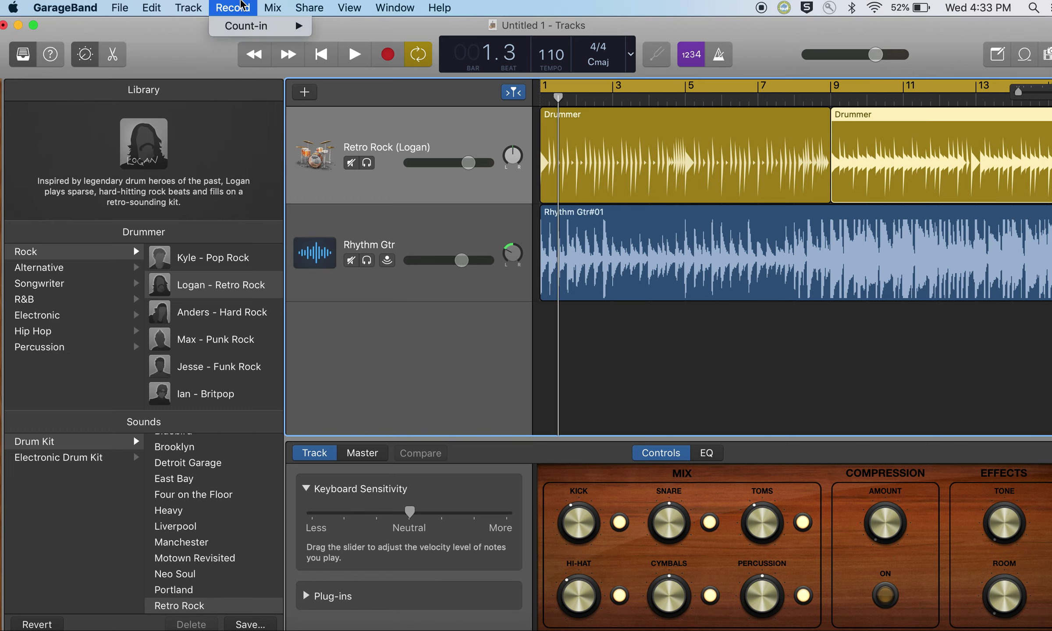
Export the cycle area to disk as a Highest Quality MP3 named RhythmTrack
mouse_move(182, 9)
click(182, 8)
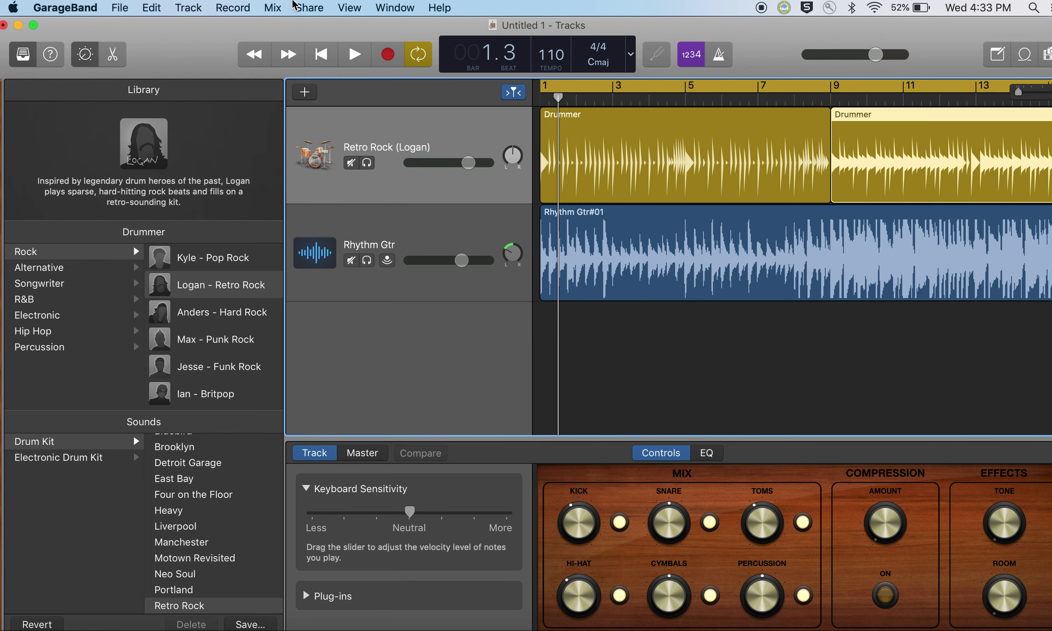
click(303, 8)
click(342, 130)
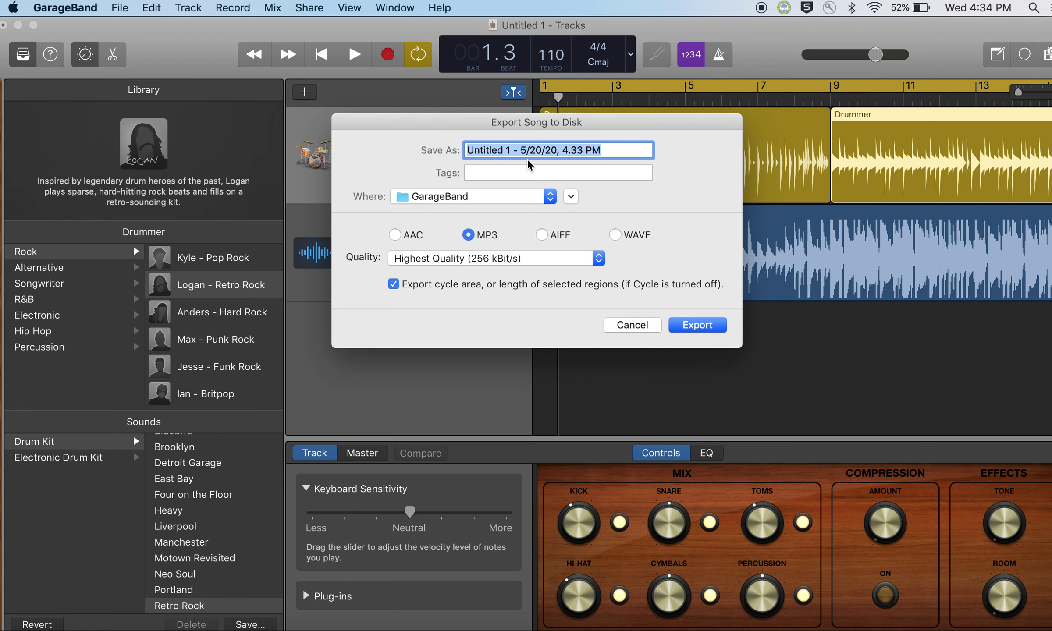
text(Rht)
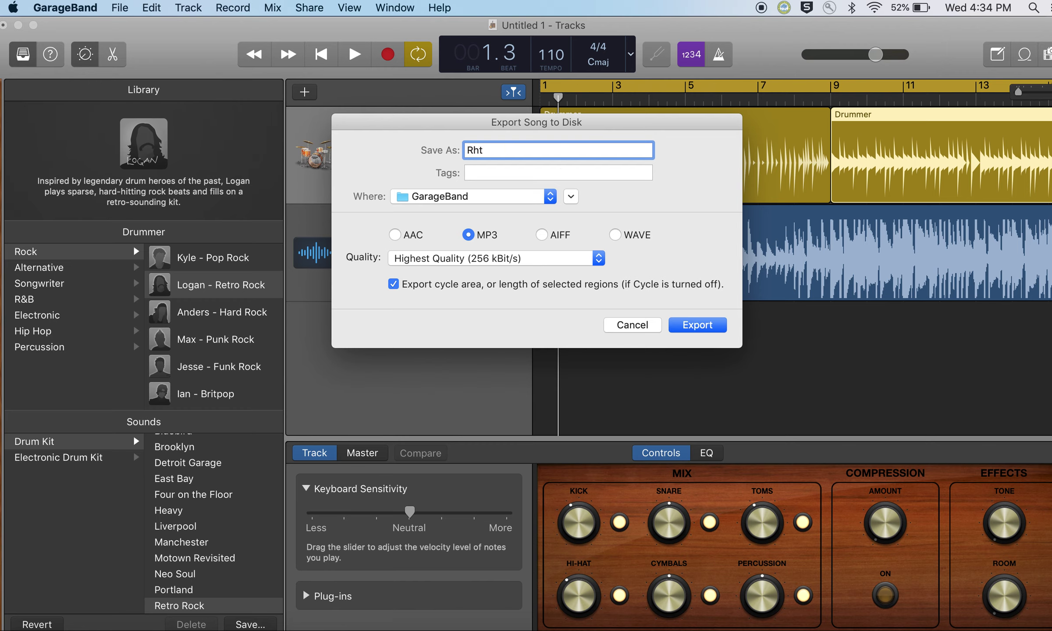
key(BackSpace)
text(ythmTrC)
key(BackSpace)
text(ack)
click(698, 325)
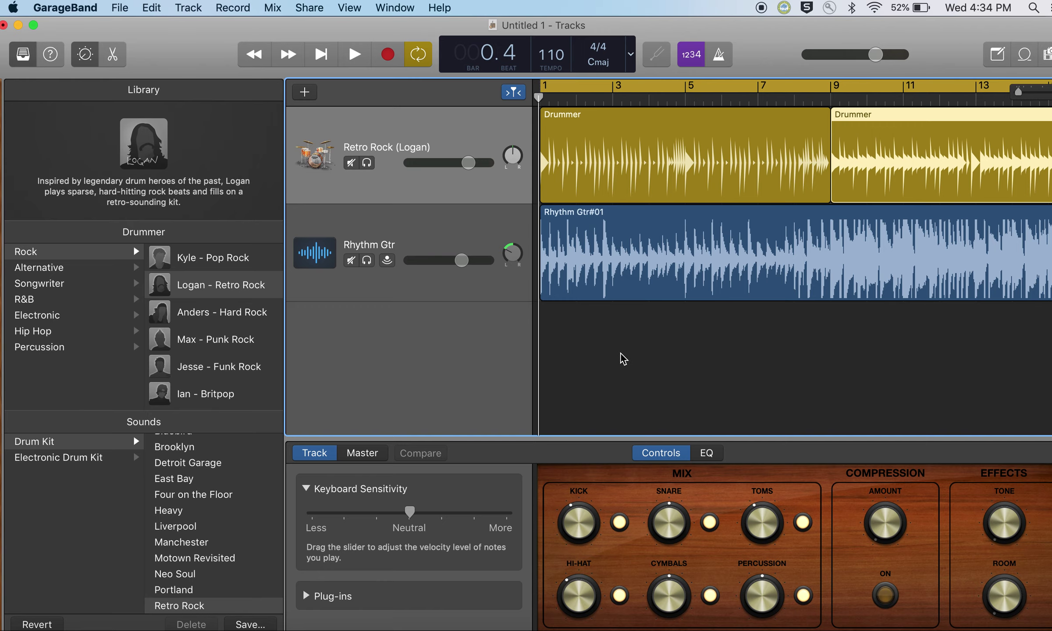
Once the RhythmTrack MP3 bounce finishes, return the timeline view to bar 1
scroll(623, 358, right, 5)
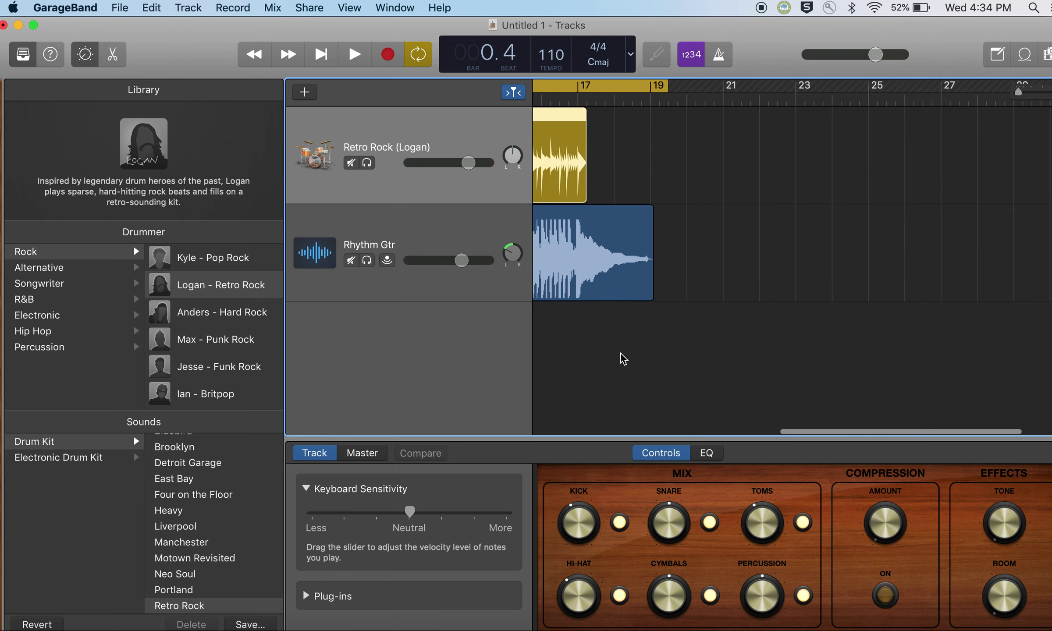
scroll(623, 359, left, 5)
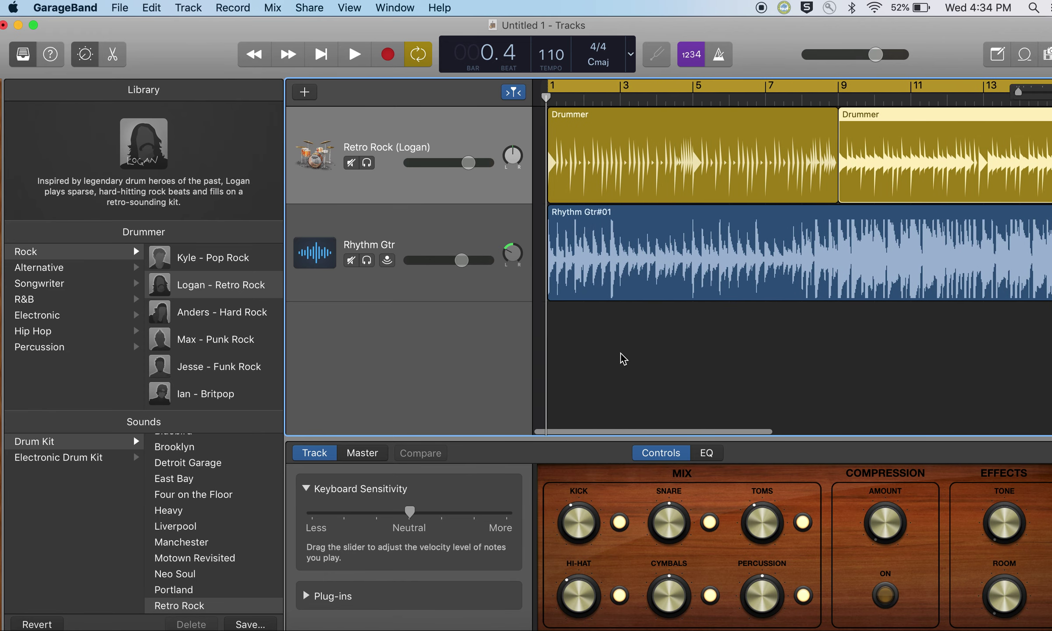